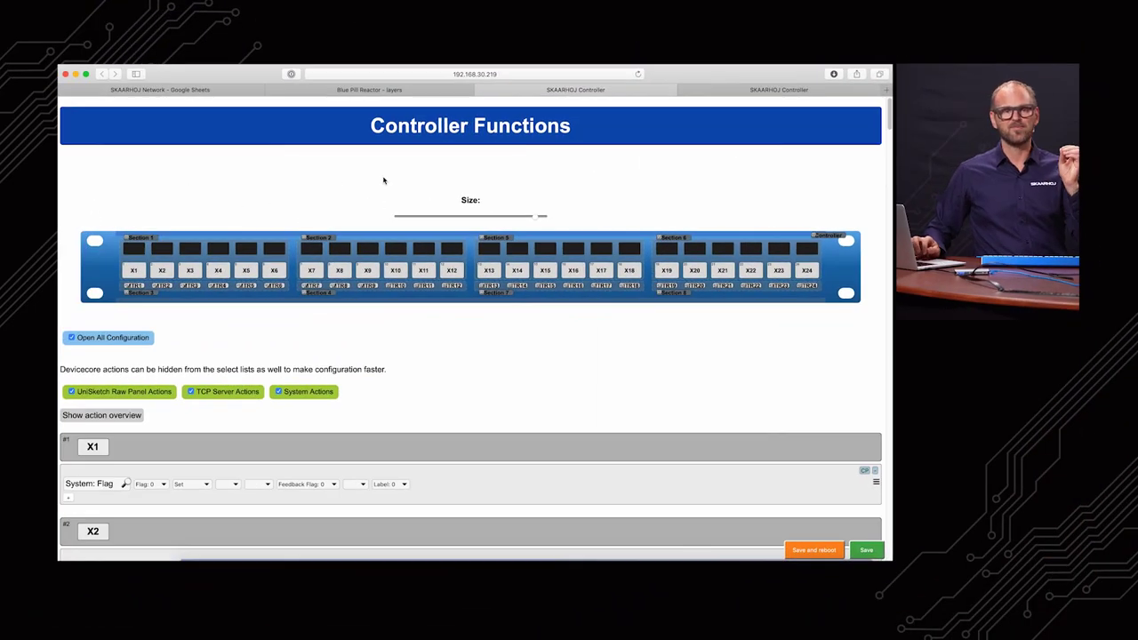
Return to the 192.168.30.219 controller's page and untick Open All Configuration
click(830, 89)
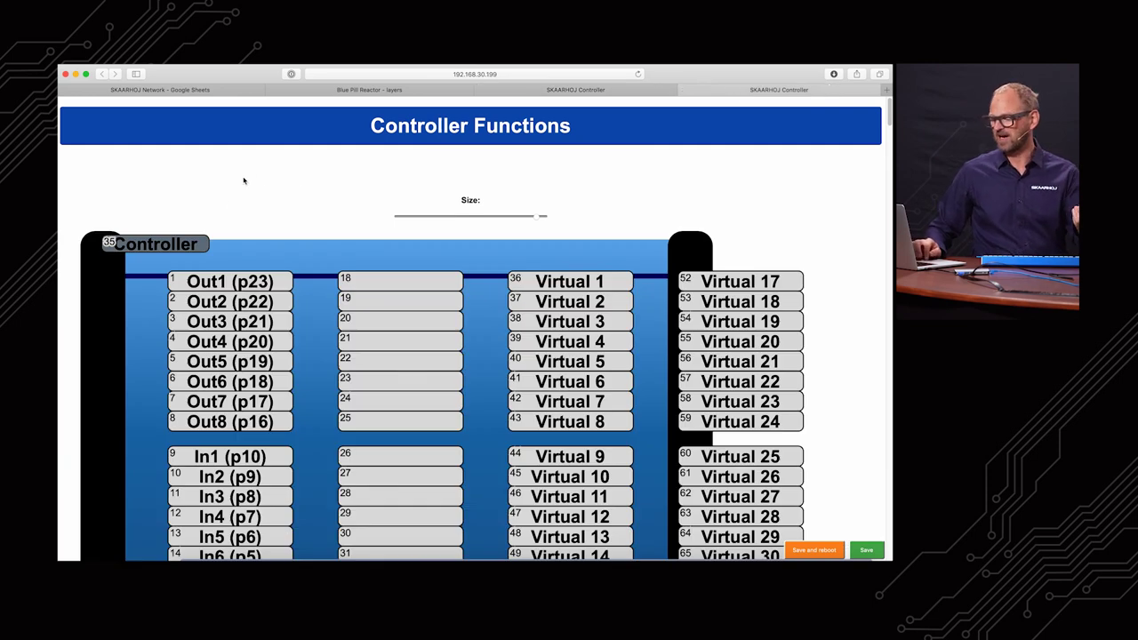
click(572, 88)
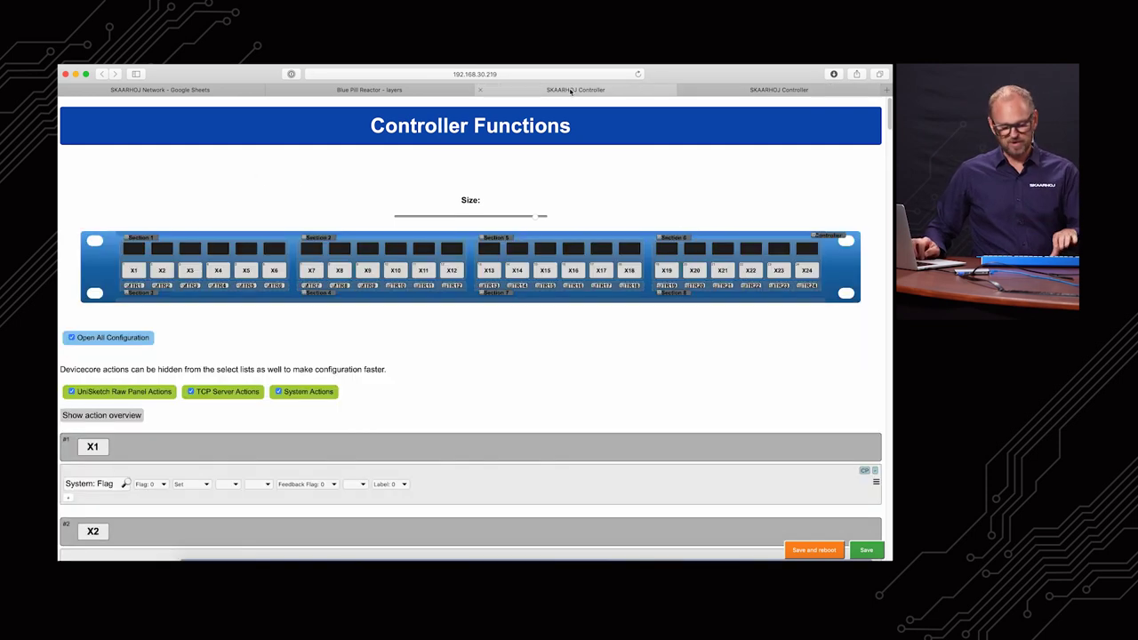
scroll(354, 328, down, 3)
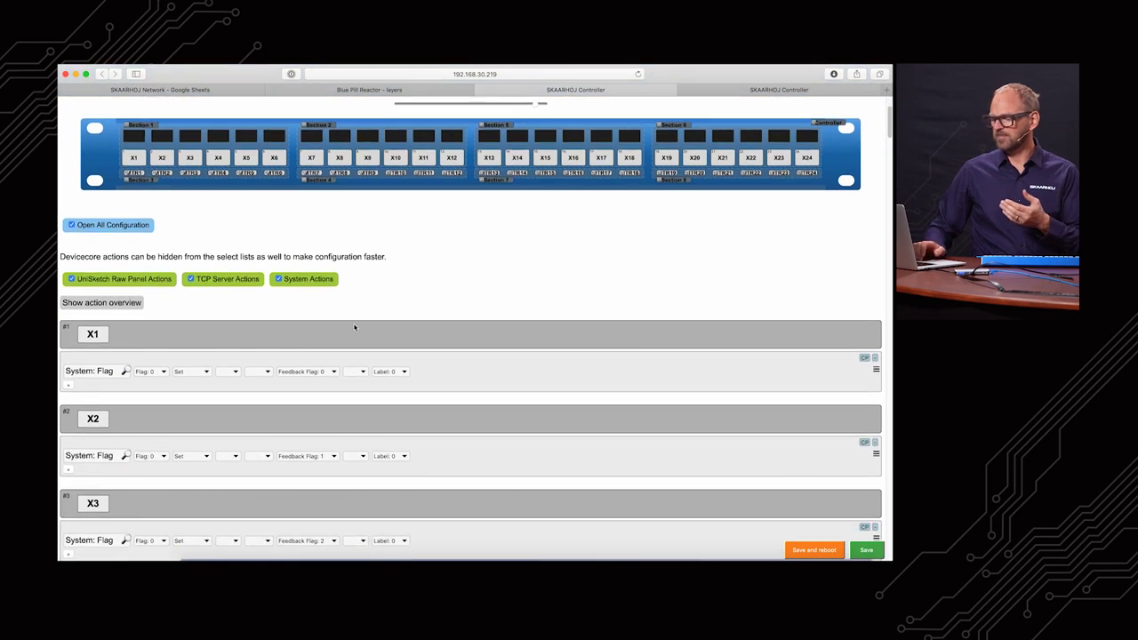
click(84, 218)
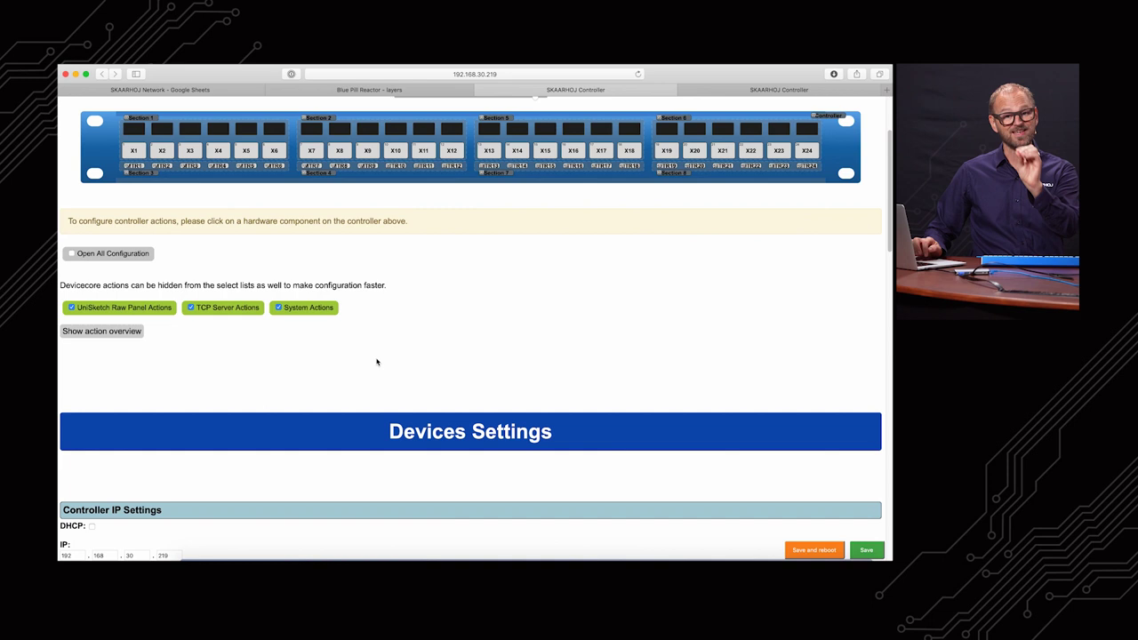
Review Devices Settings: controller IP, UniSketch Raw Panel at 192.168.30.200, and TCP Server (Serial) on
scroll(377, 362, down, 5)
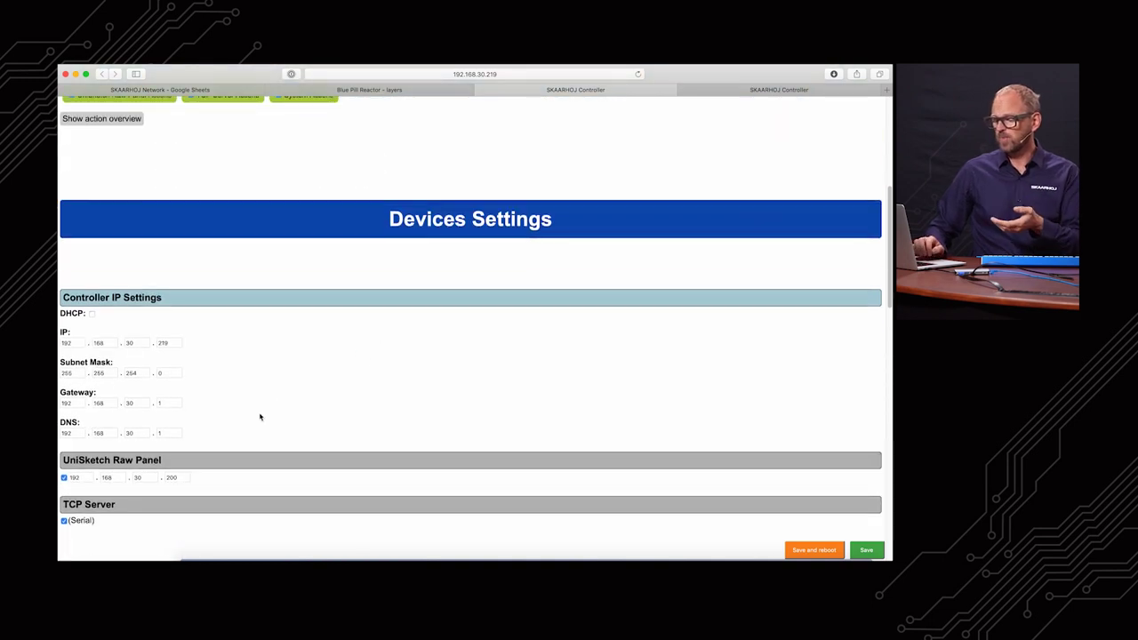
scroll(260, 418, up, 1)
scroll(261, 417, down, 2)
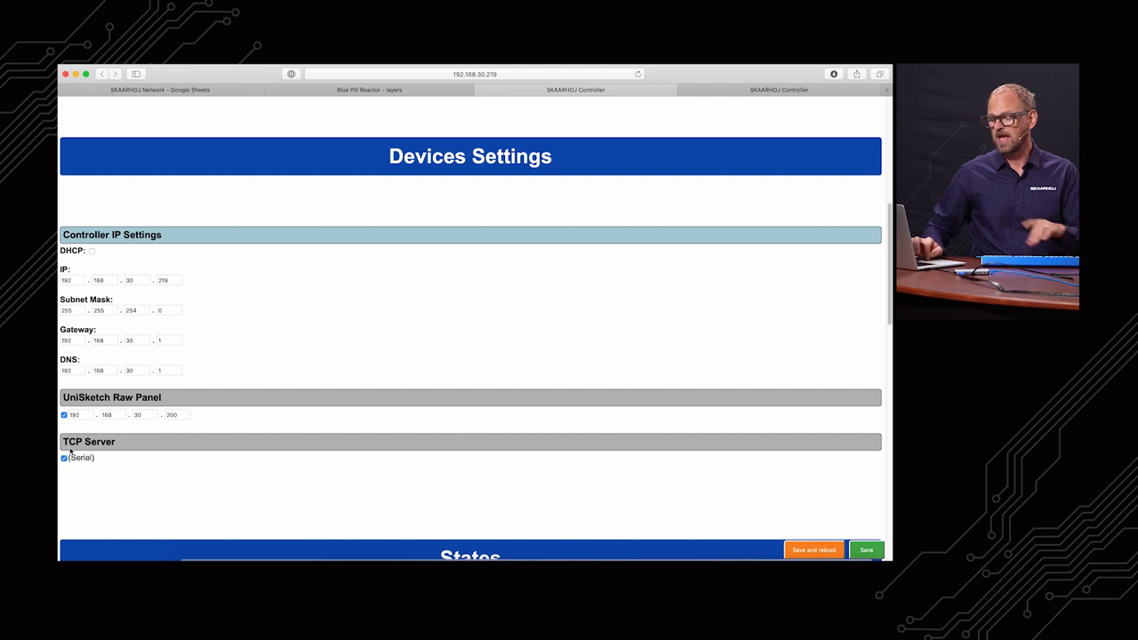
click(172, 280)
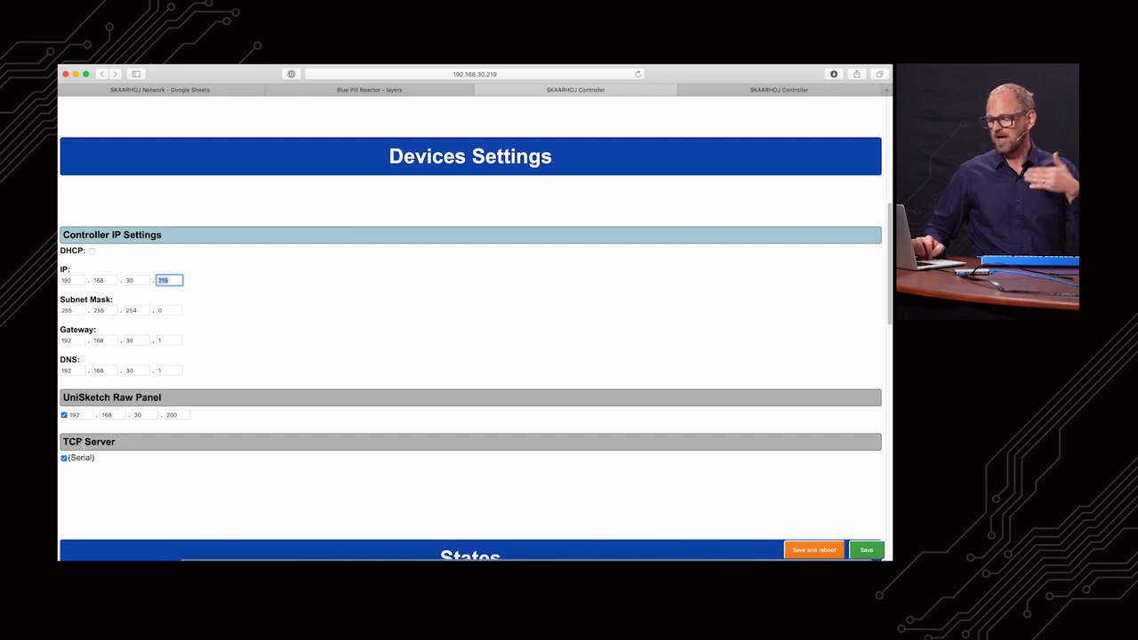
click(160, 489)
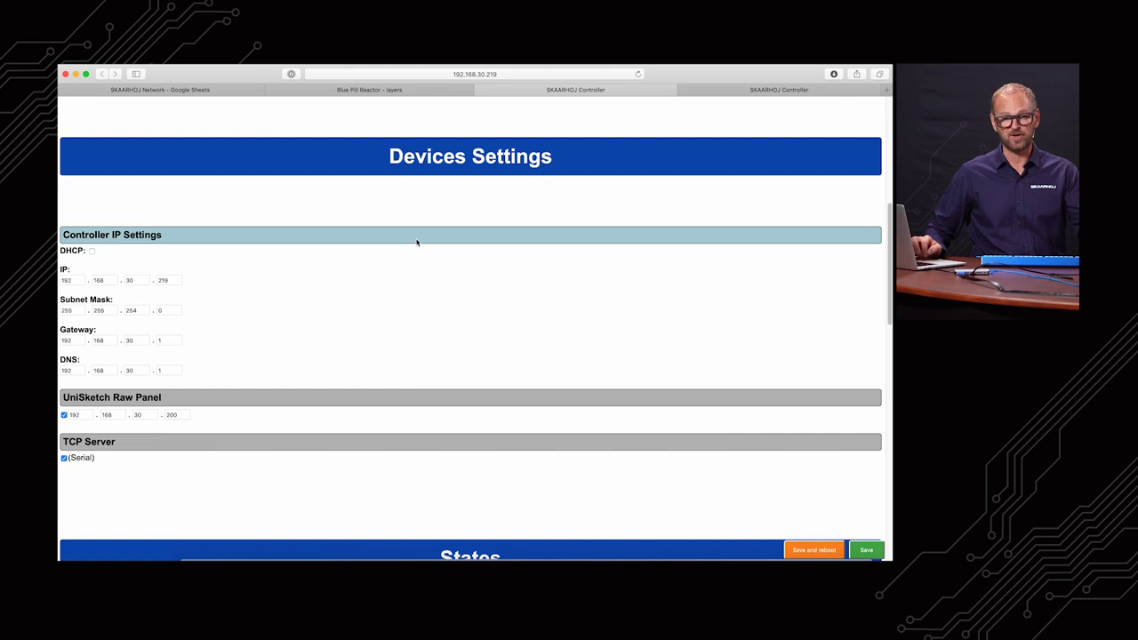
On the 192.168.30.199 controller, check the UniSketch Raw Panel IP is 192.168.30.219
click(749, 94)
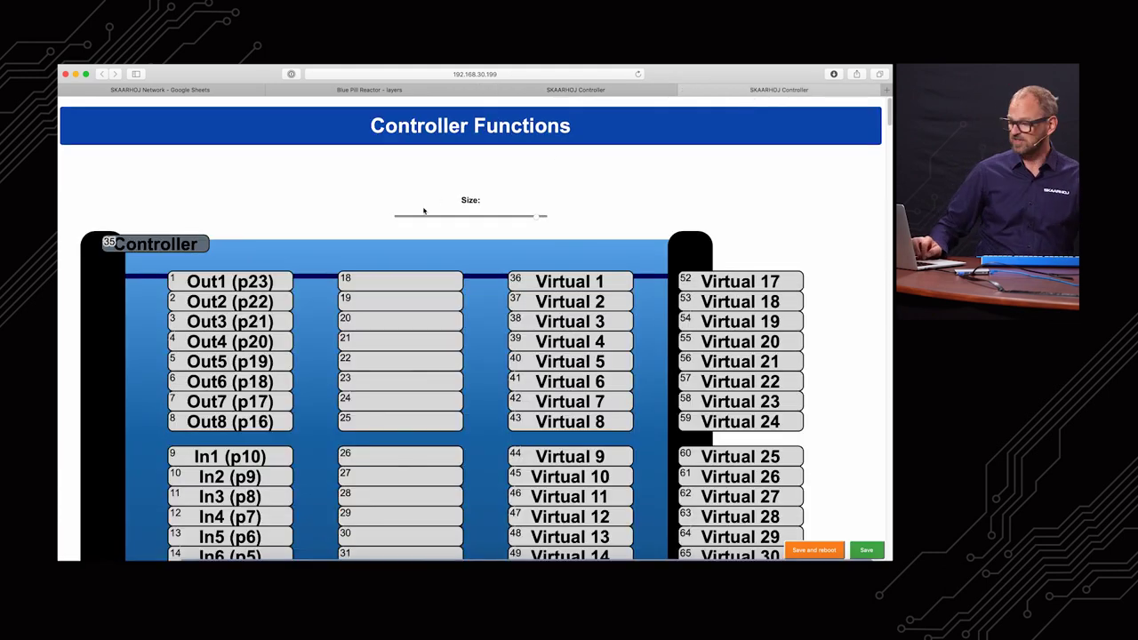
scroll(306, 199, down, 4)
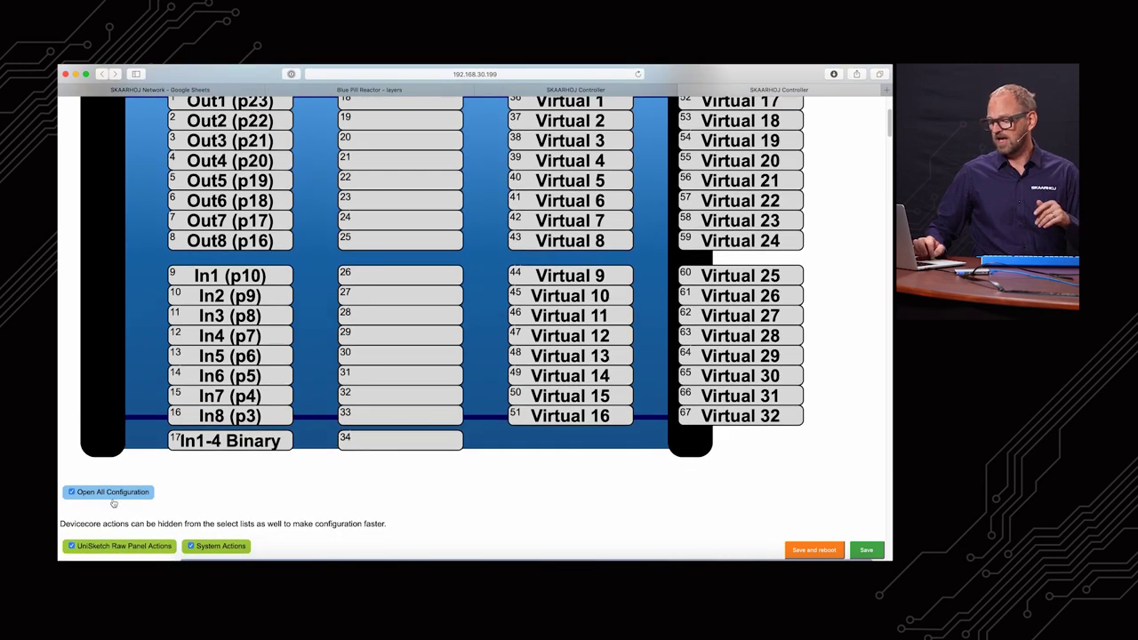
scroll(104, 492, down, 10)
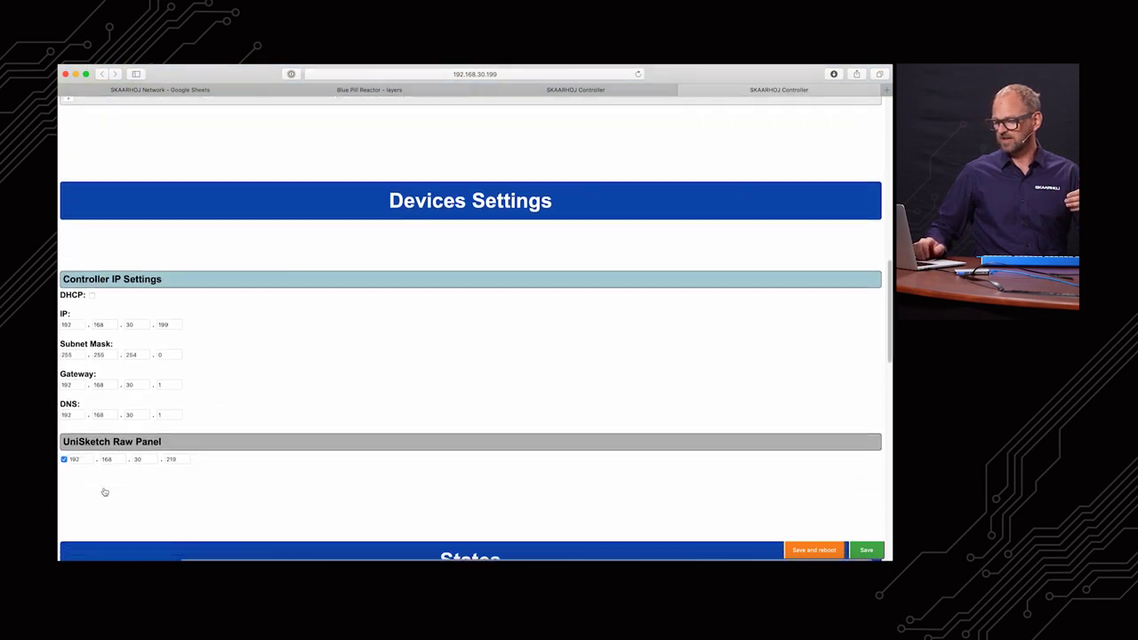
scroll(104, 492, down, 1)
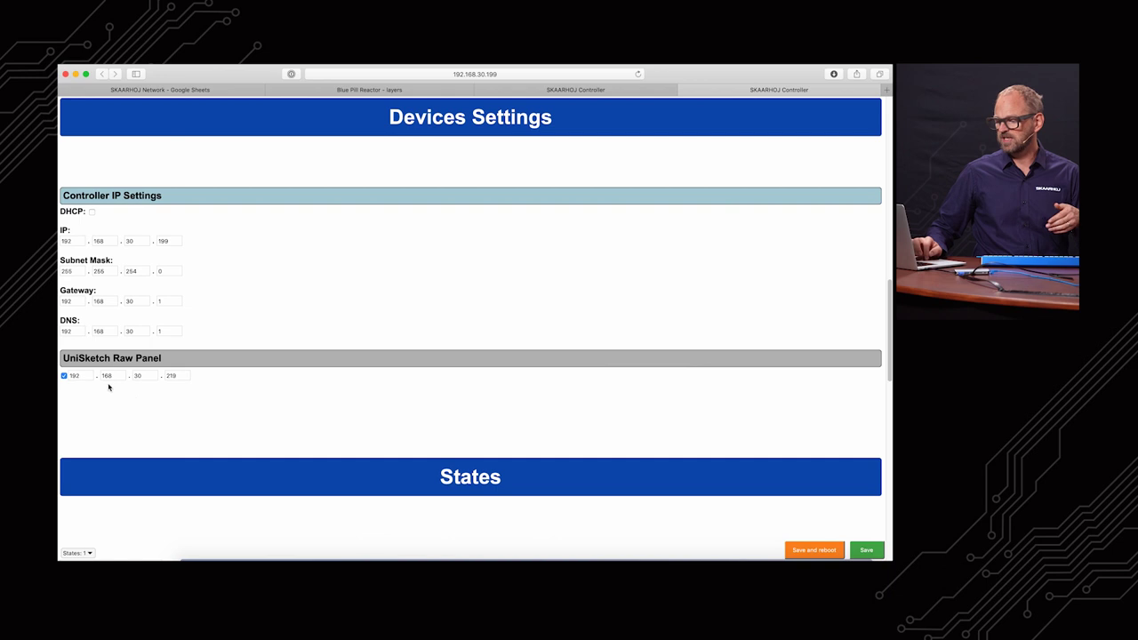
double_click(177, 376)
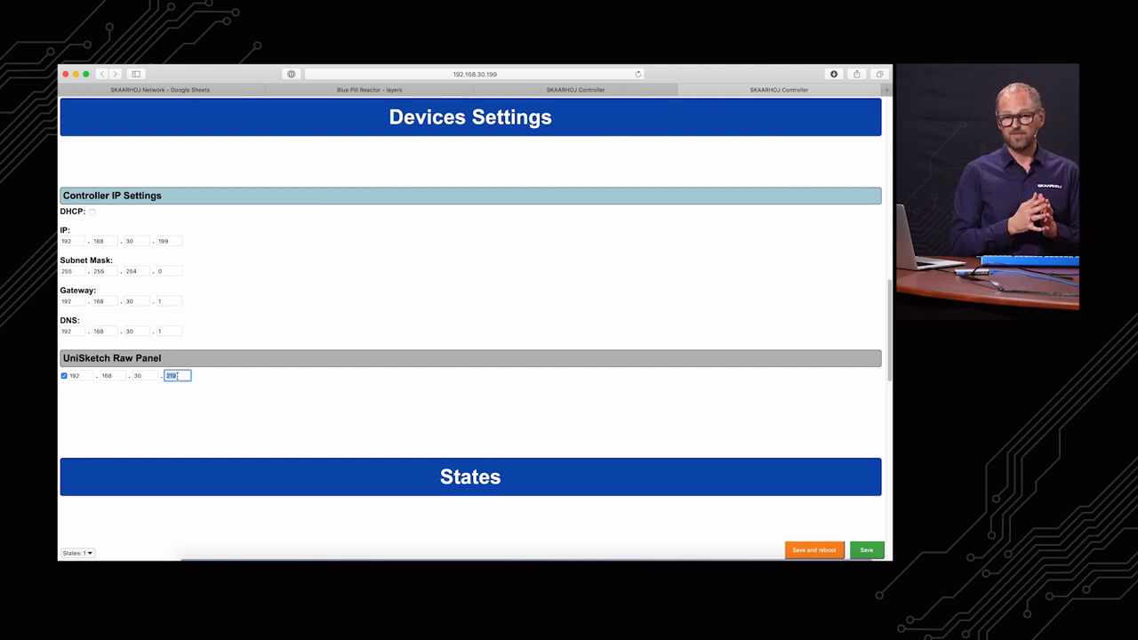
scroll(282, 257, up, 10)
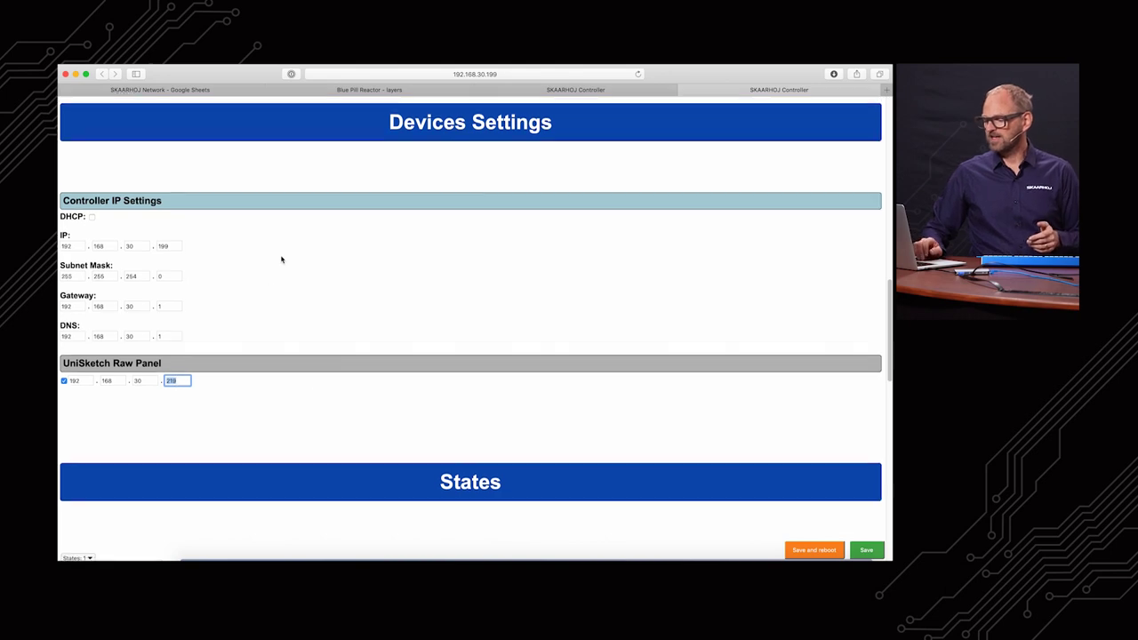
scroll(282, 257, up, 2)
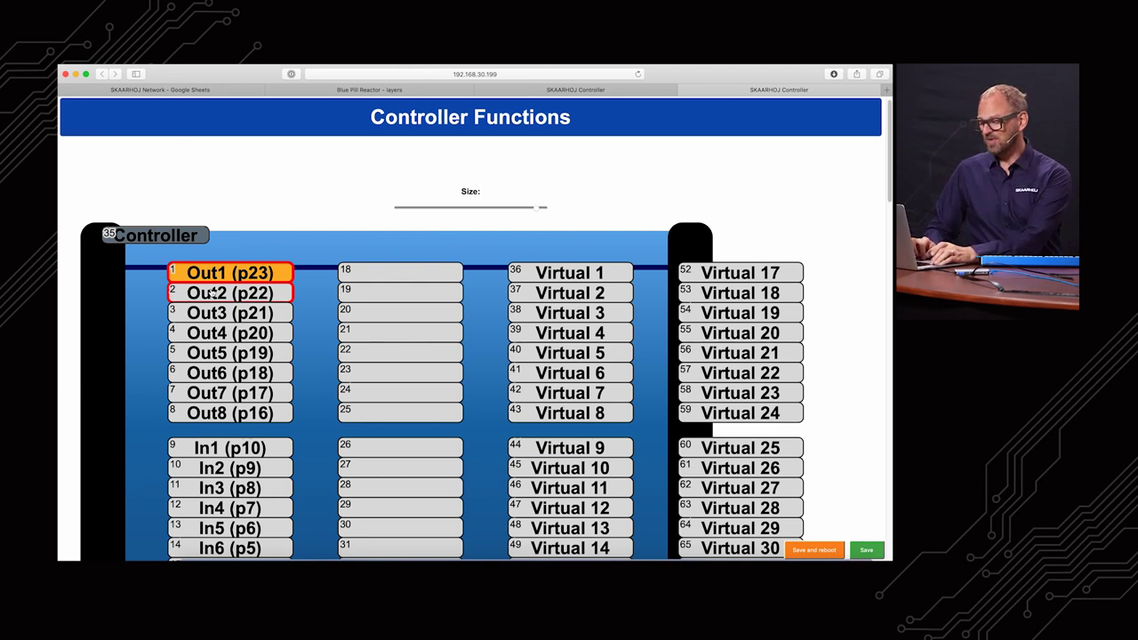
Select Out2–Out8 alongside Out1 and view their UniSketch Raw Panel: Flag actions
click(207, 293)
click(204, 313)
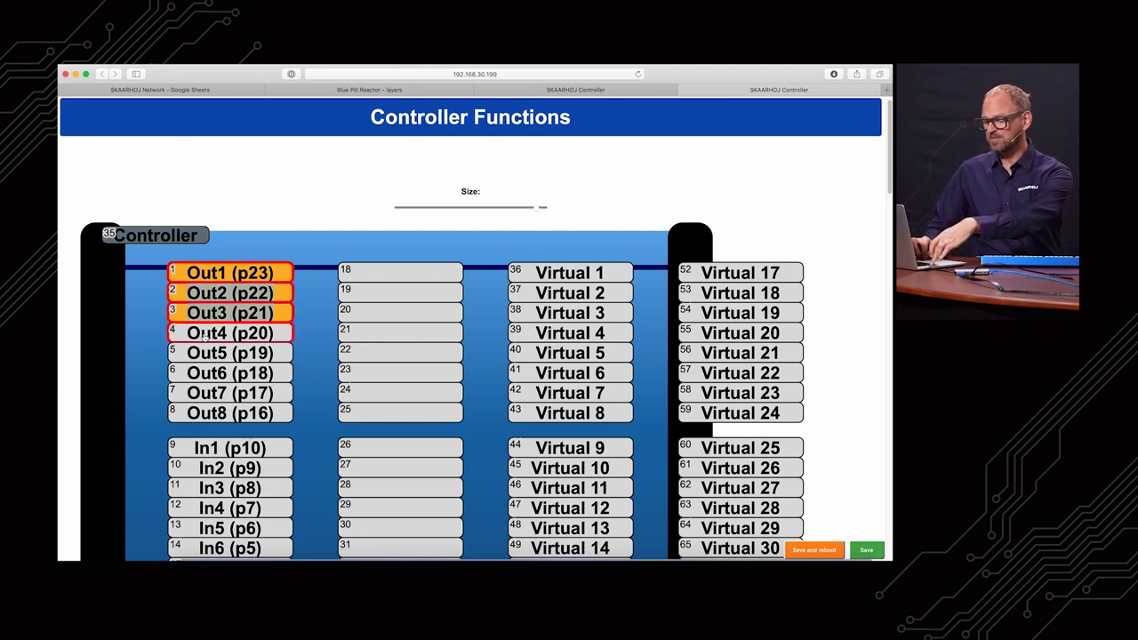
click(205, 332)
click(204, 353)
click(203, 373)
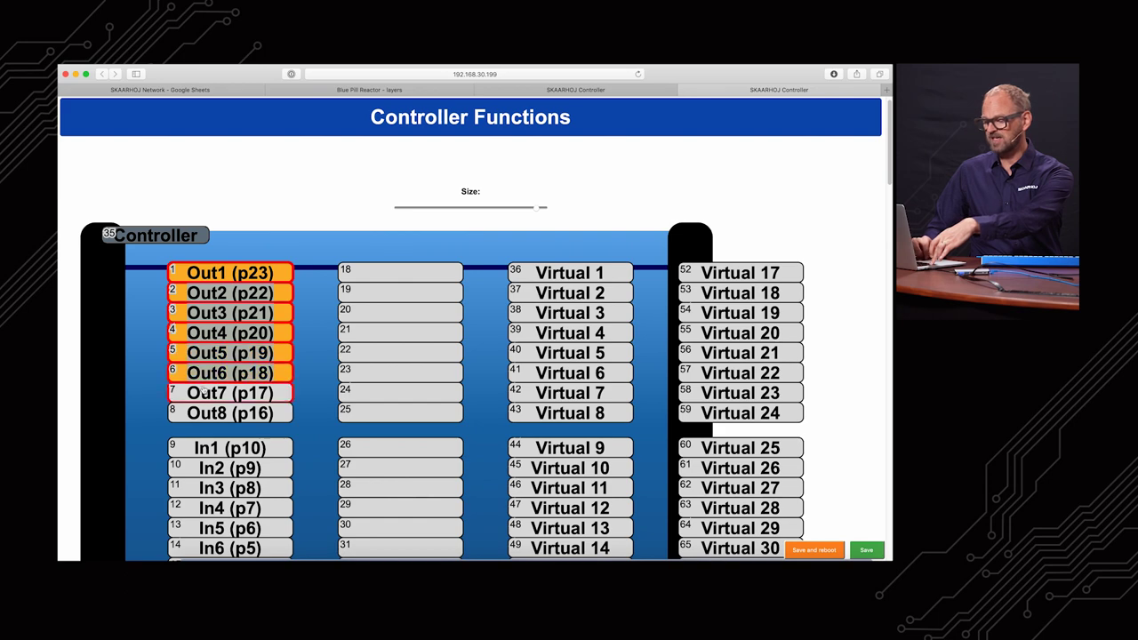
click(204, 393)
click(204, 412)
scroll(203, 416, down, 10)
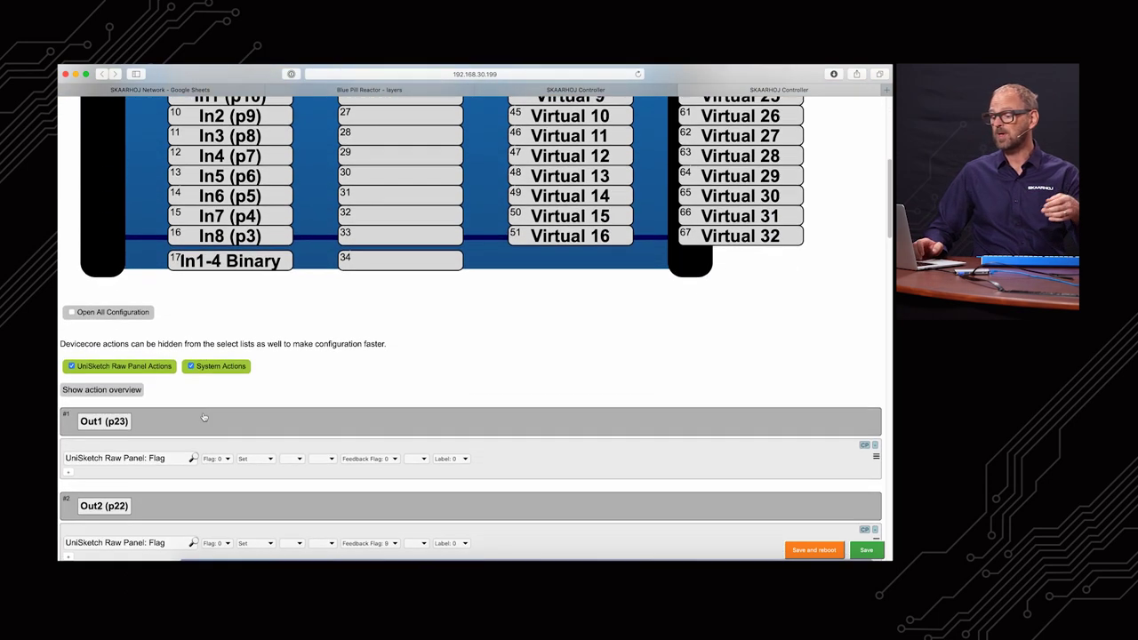
scroll(203, 416, down, 3)
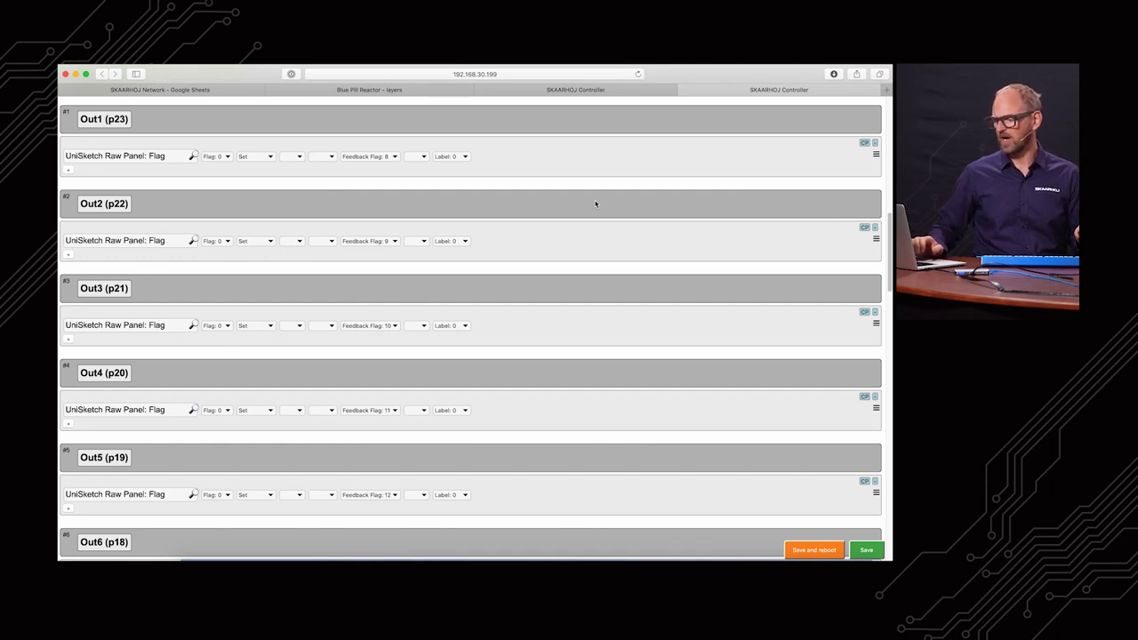
scroll(596, 203, up, 2)
scroll(596, 203, down, 2)
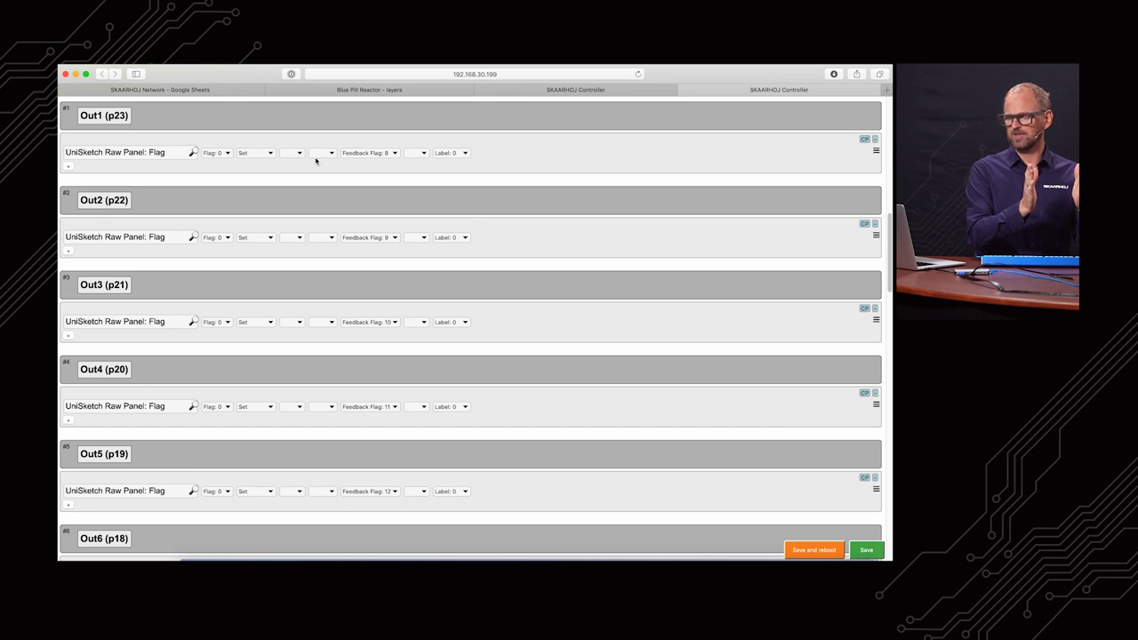
click(223, 153)
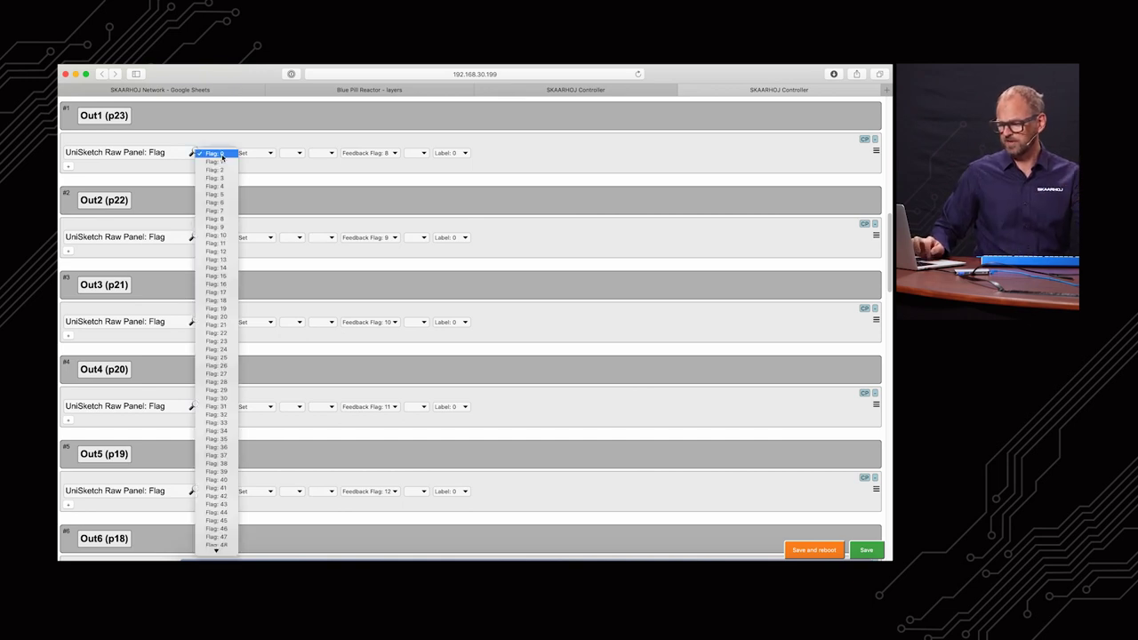
click(222, 156)
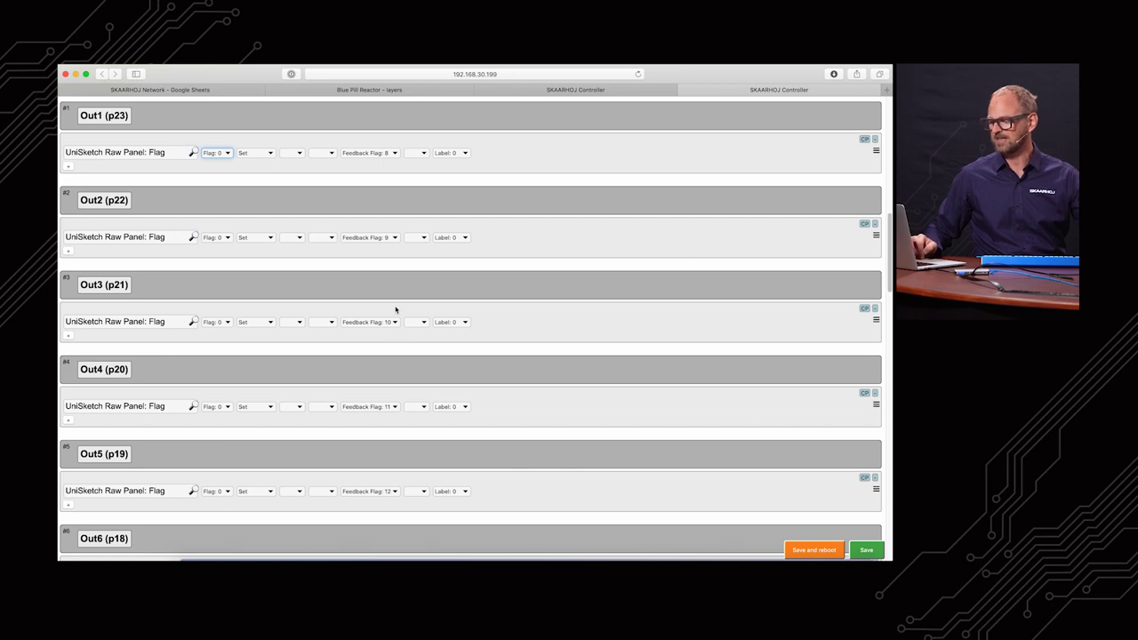
scroll(396, 347, down, 8)
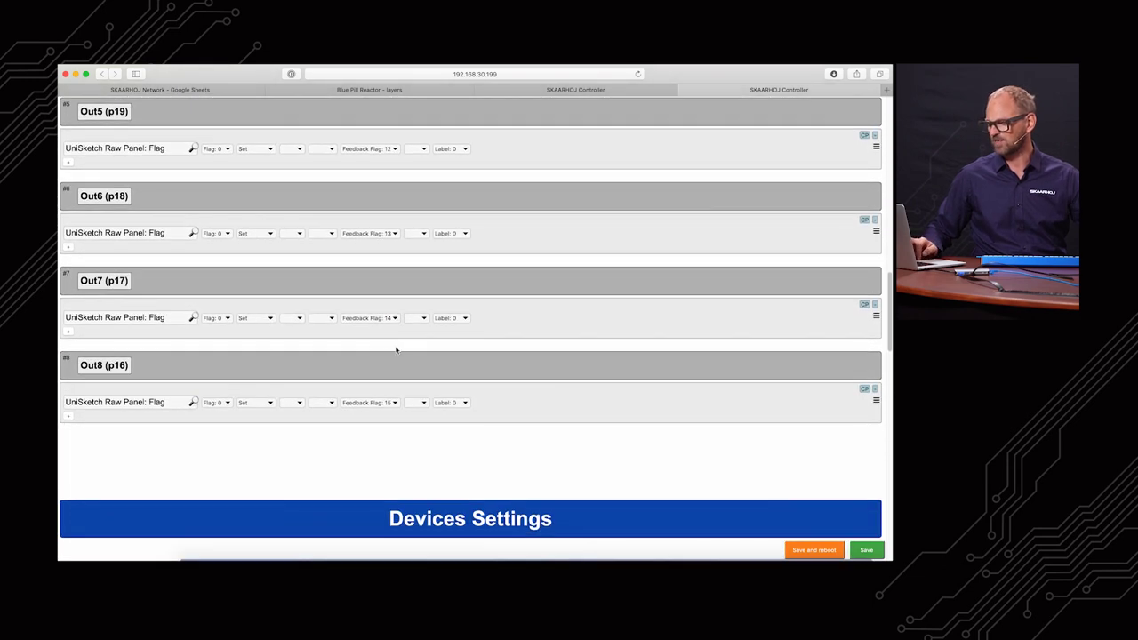
scroll(475, 274, up, 8)
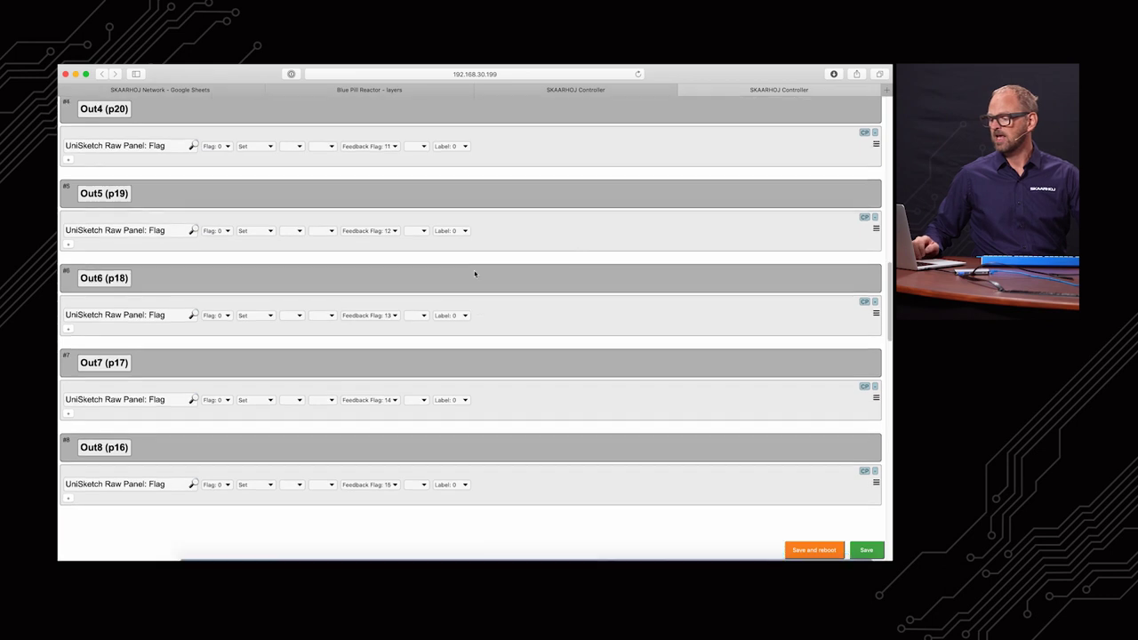
scroll(475, 274, up, 2)
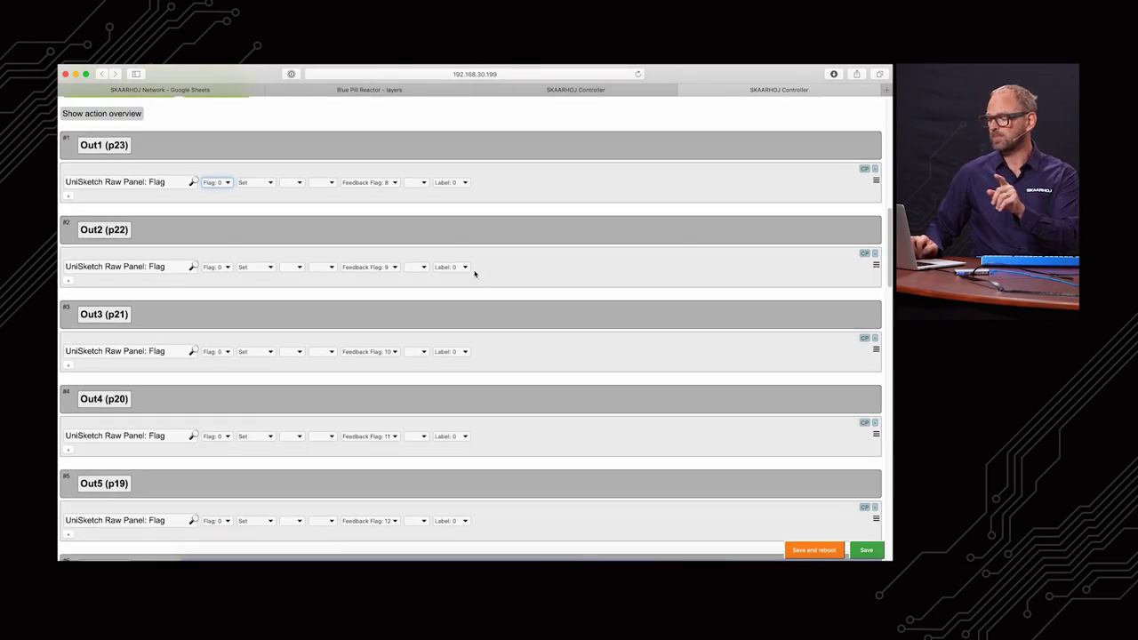
On the 192.168.30.219 page, tick Open All Configuration and jump to X9's flag settings
click(575, 90)
scroll(399, 254, up, 10)
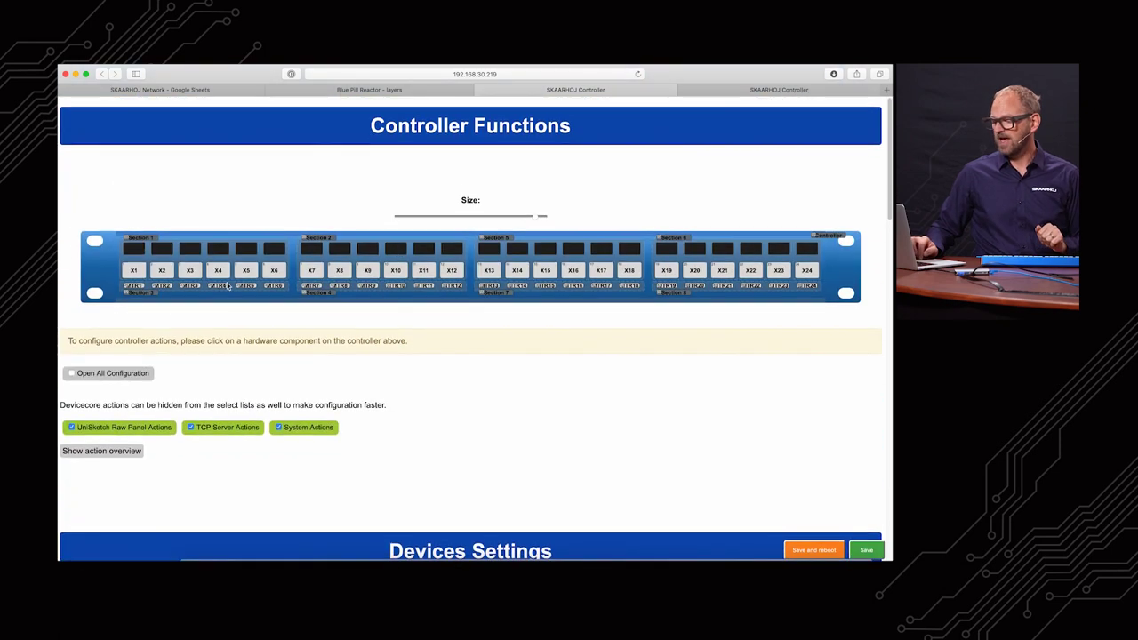
click(89, 375)
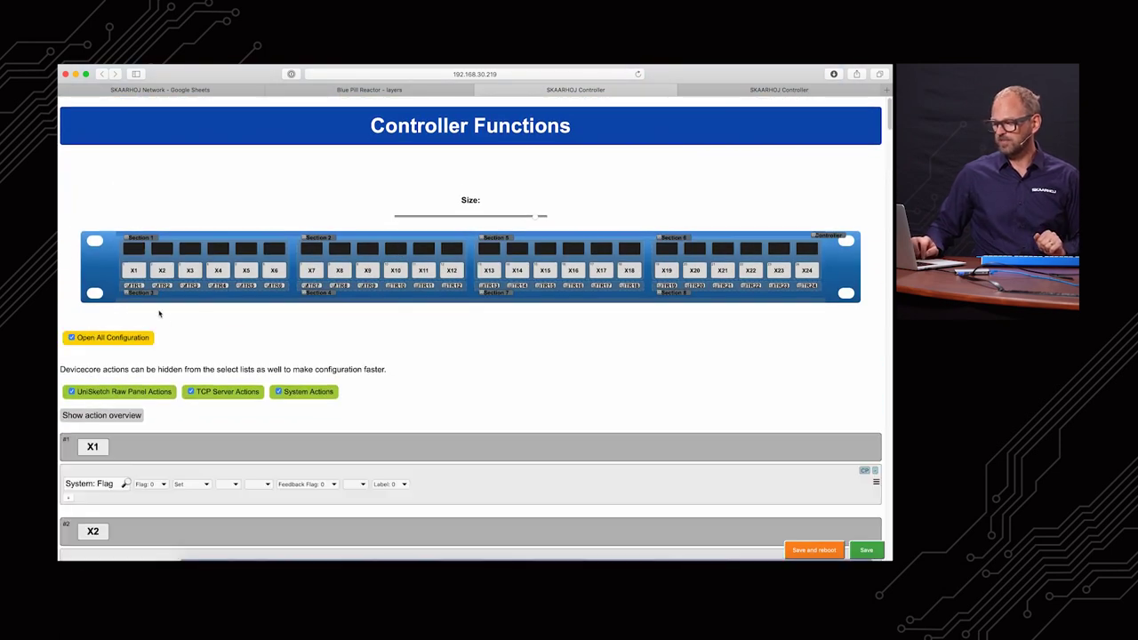
click(367, 274)
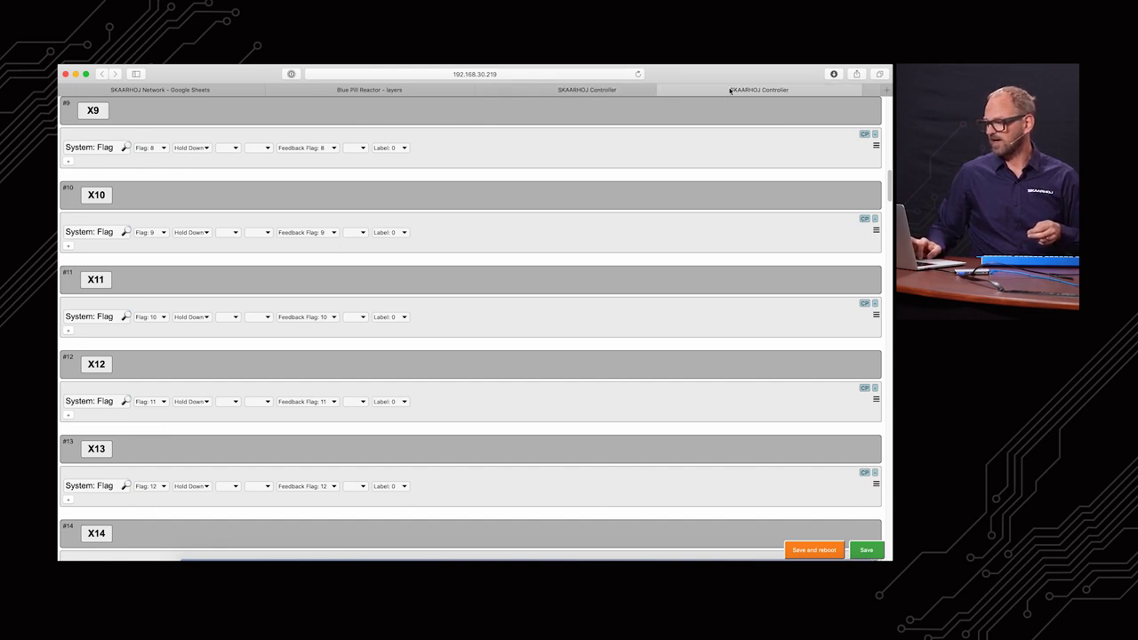
Detach the second controller's page into its own window tiled on the right half
drag(779, 89, 854, 84)
key(ctrl+alt+Right)
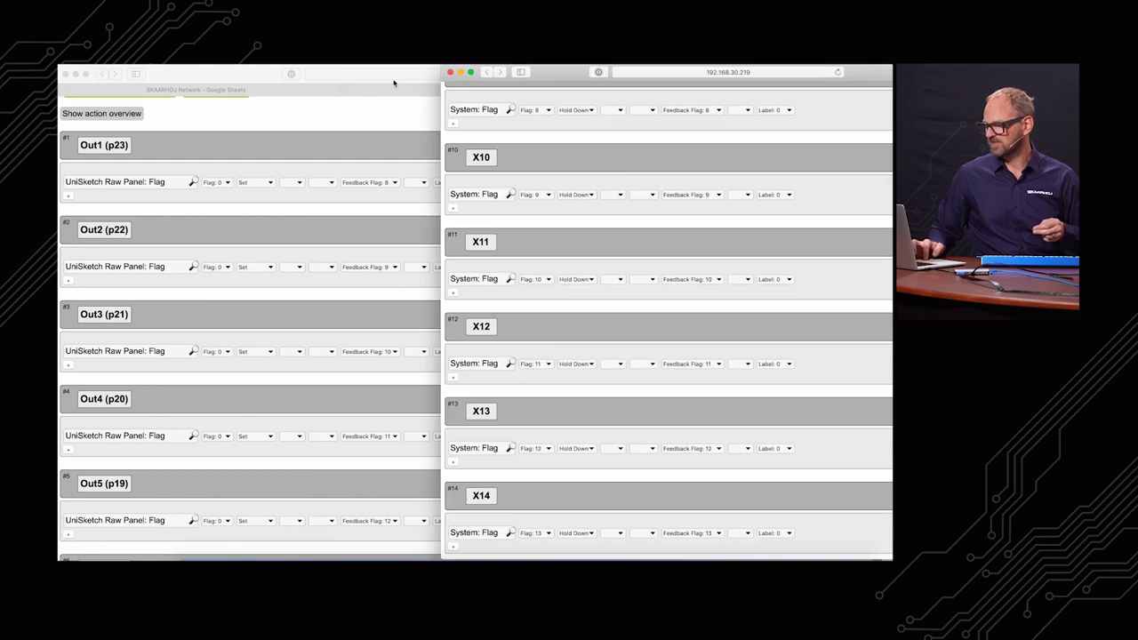
scroll(848, 218, up, 15)
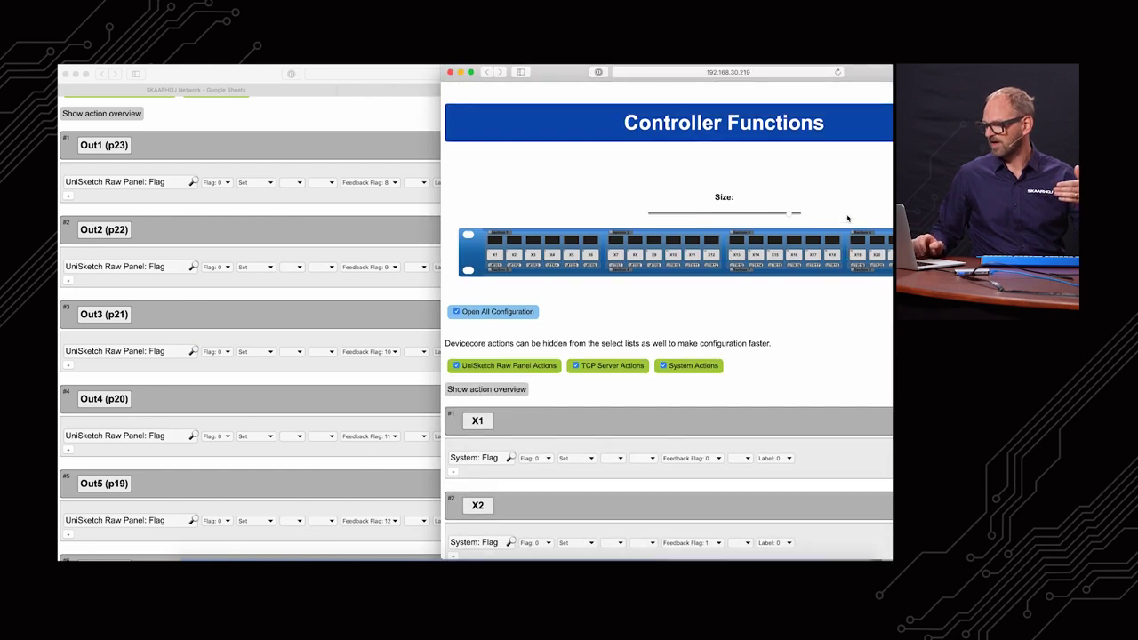
scroll(395, 149, up, 2)
scroll(394, 150, up, 10)
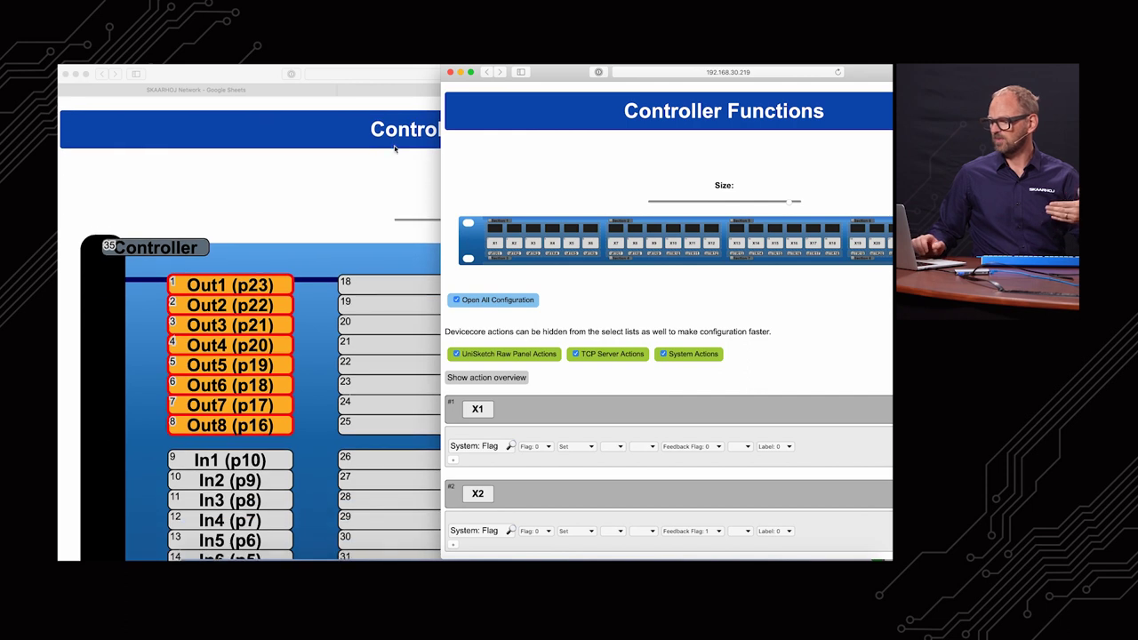
scroll(395, 145, down, 8)
scroll(395, 140, down, 5)
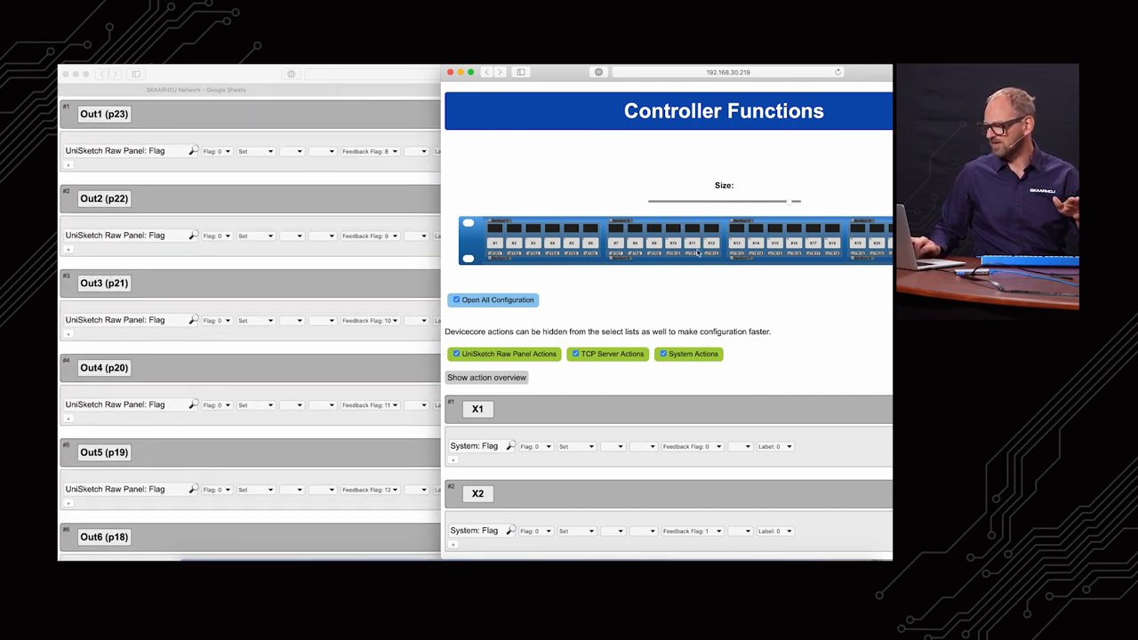
Jump to X9–X14 on the 192.168.30.219 page and compare with the other controller's outputs
click(653, 244)
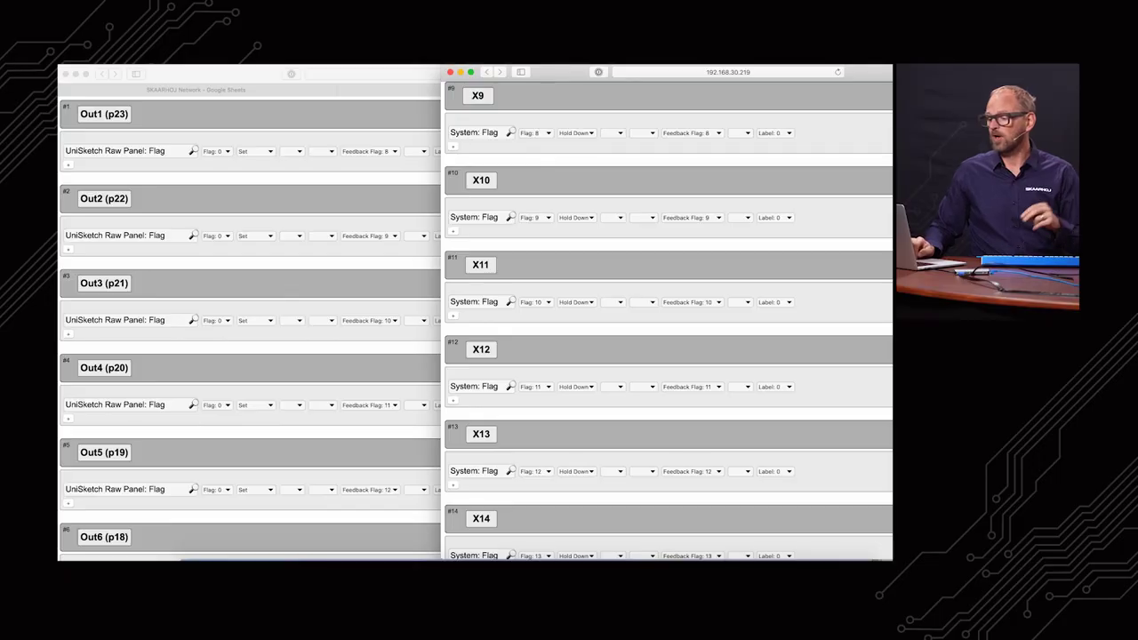
click(218, 84)
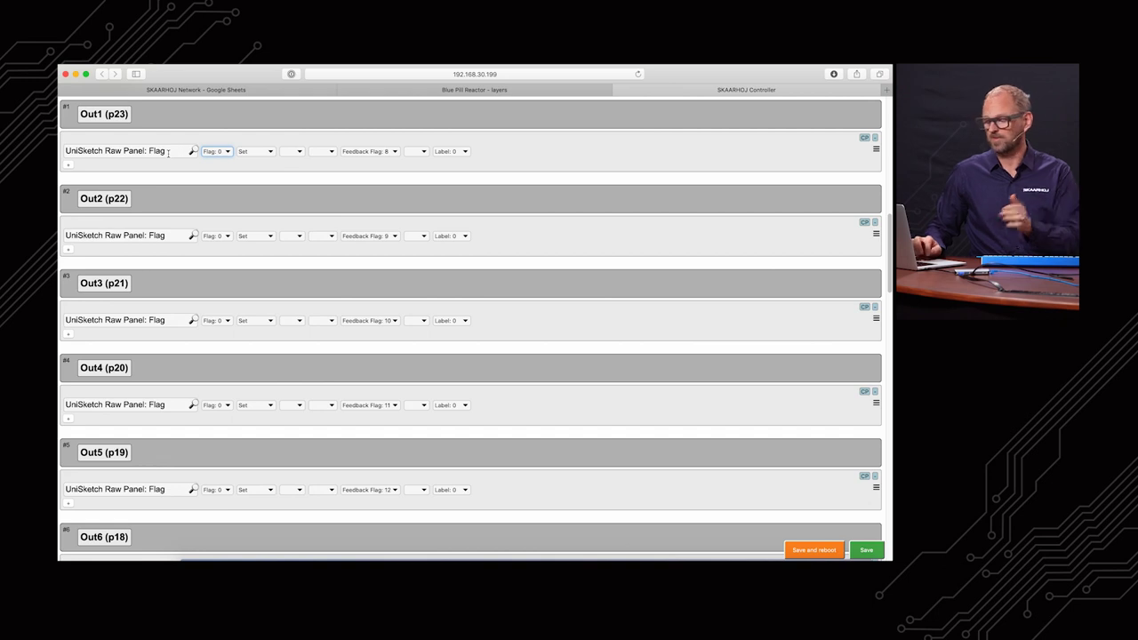
key(super+grave)
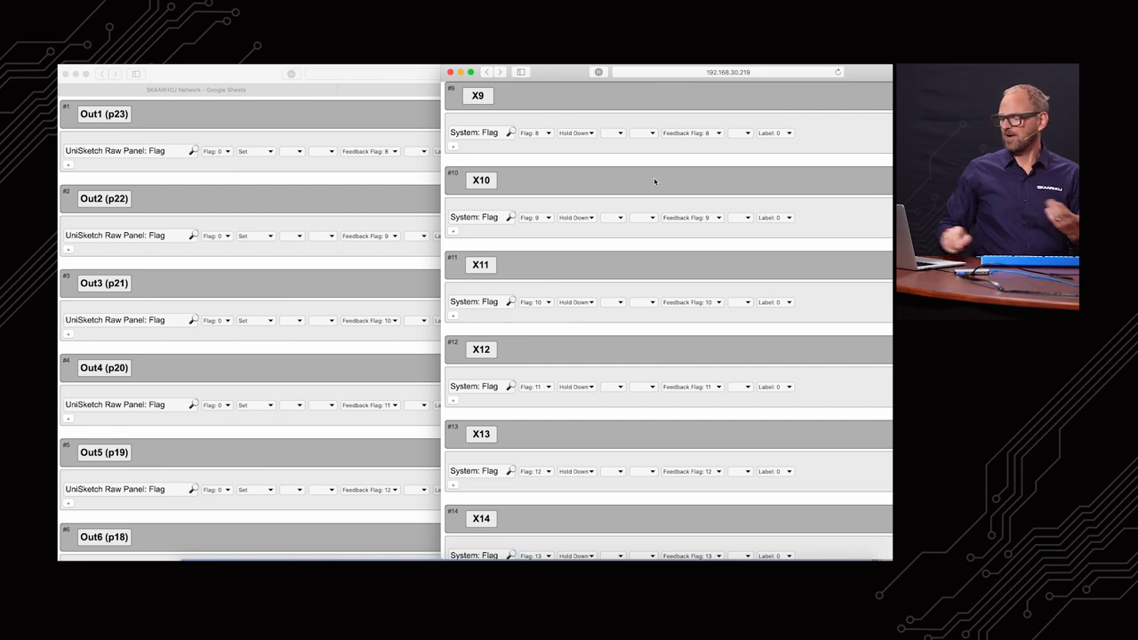
click(577, 135)
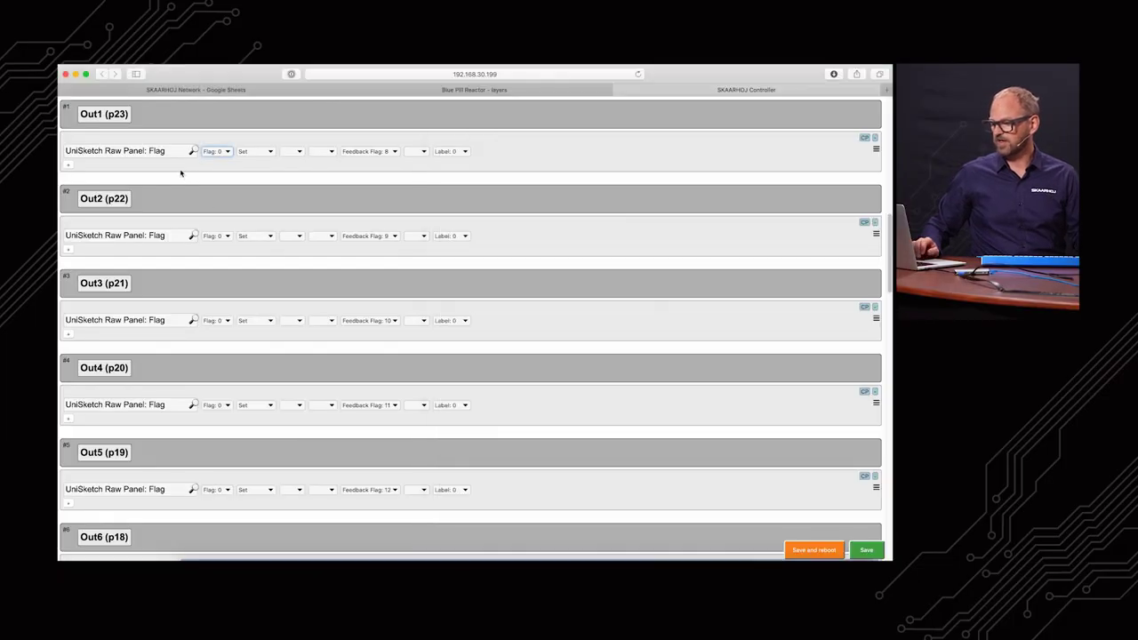
Select In1–In4 and review their Raw Panel Flag actions on Flags 0–3, Hold Down
scroll(205, 200, up, 5)
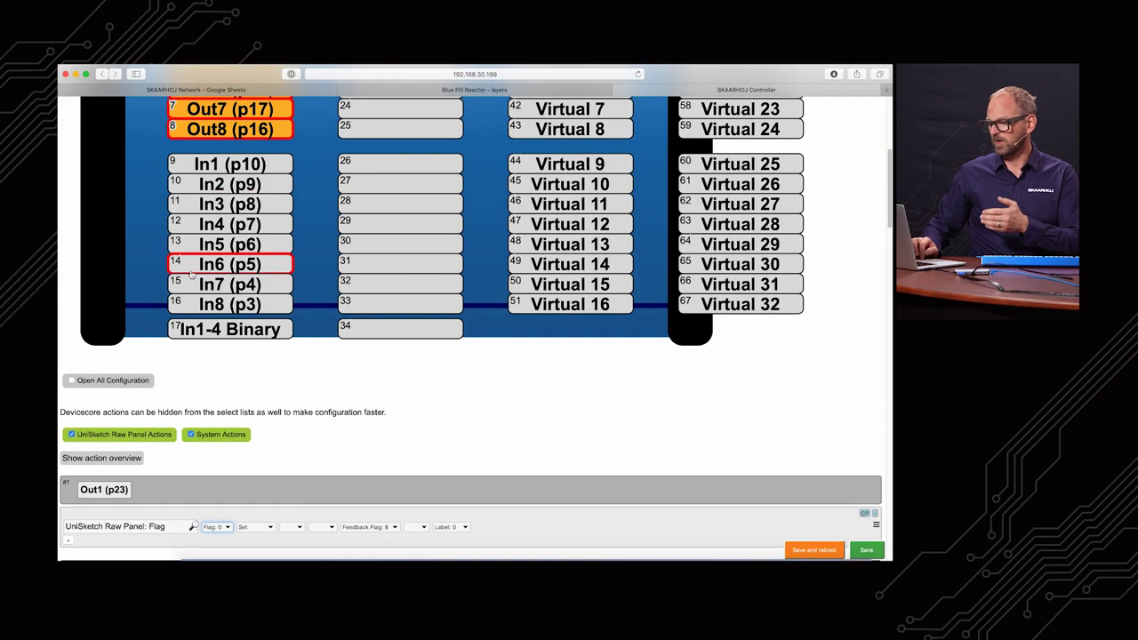
click(210, 165)
scroll(214, 169, up, 5)
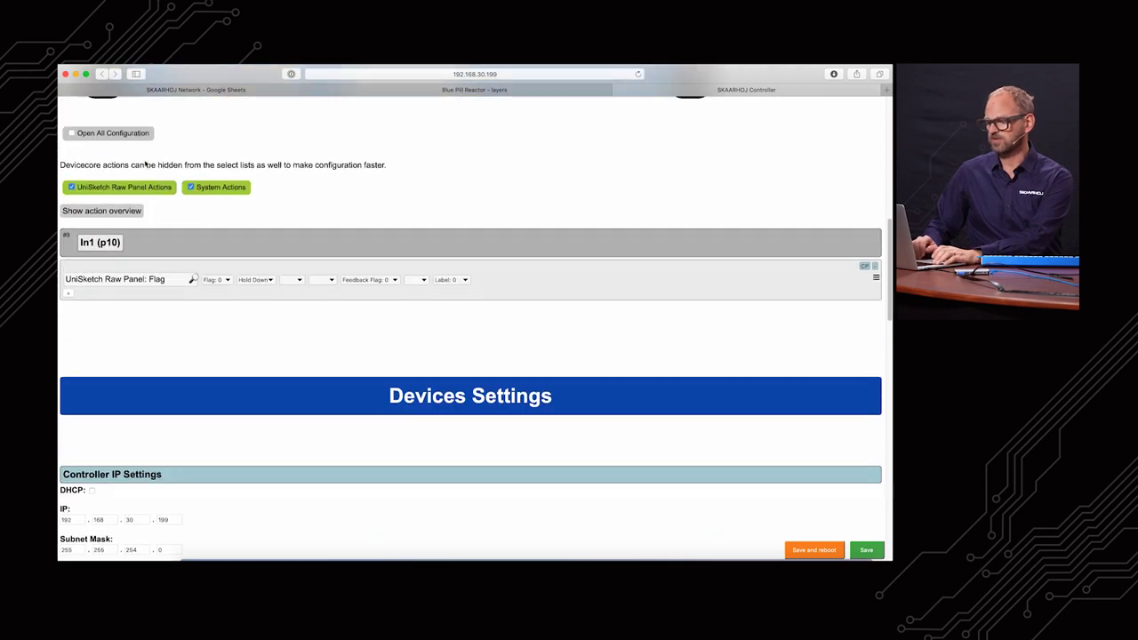
scroll(223, 159, up, 3)
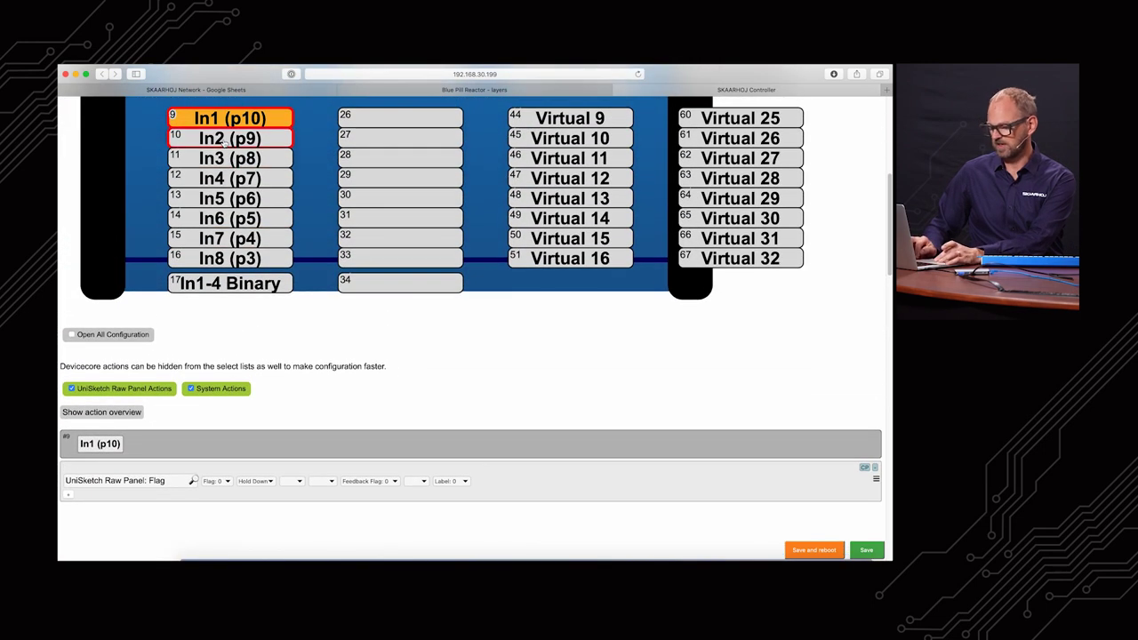
shift+click(225, 139)
shift+click(230, 158)
shift+click(230, 179)
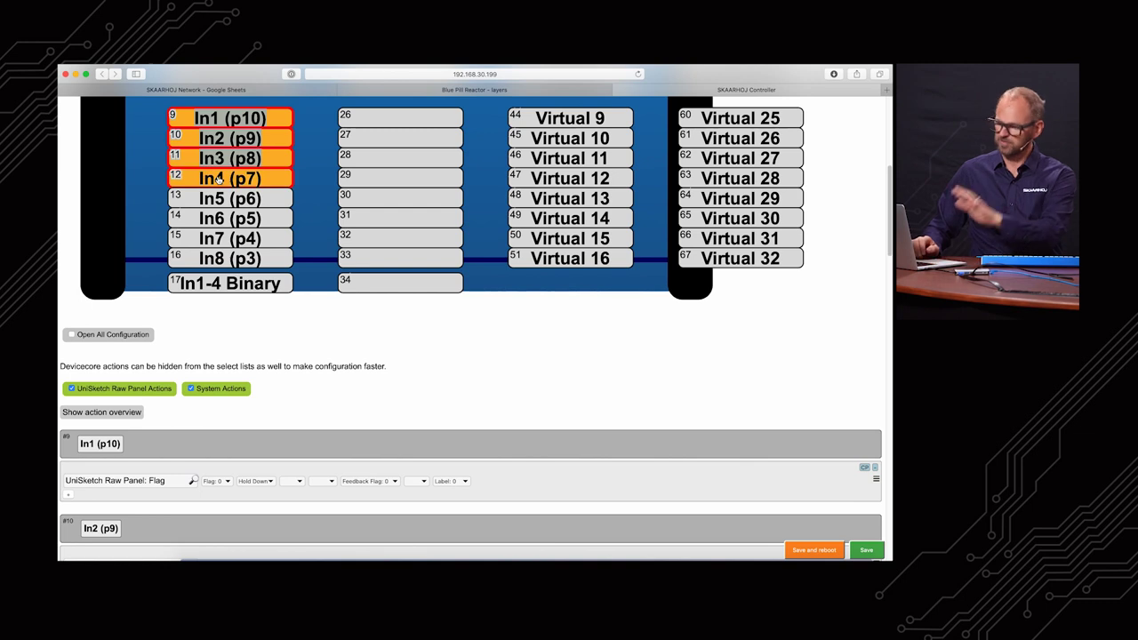
scroll(217, 181, down, 3)
scroll(218, 181, down, 5)
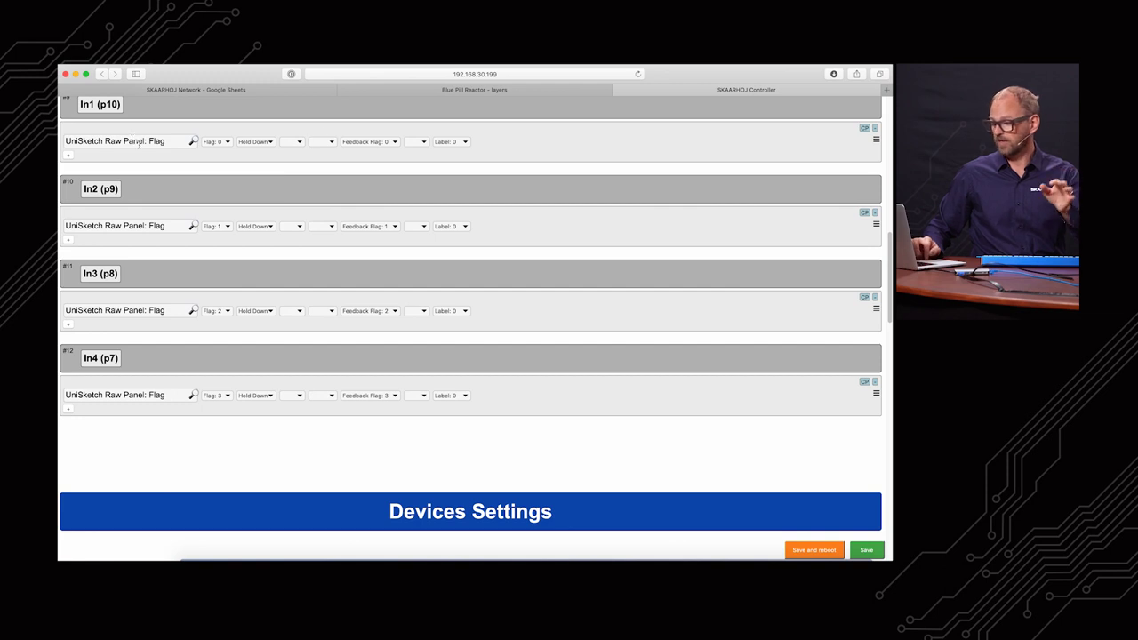
key(super+grave)
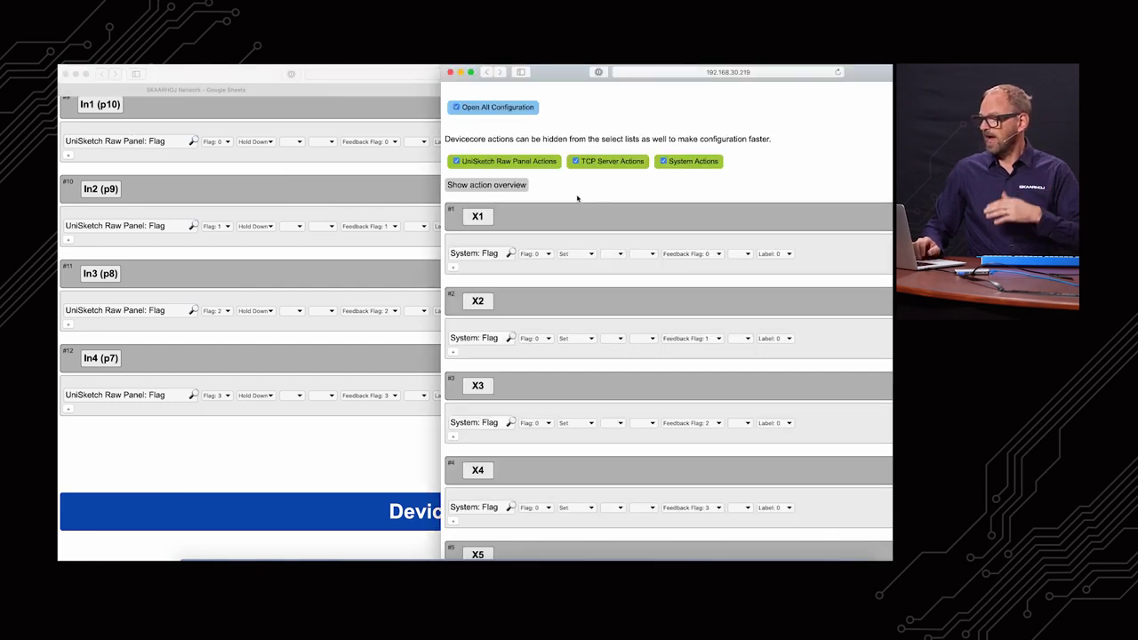
scroll(577, 198, up, 5)
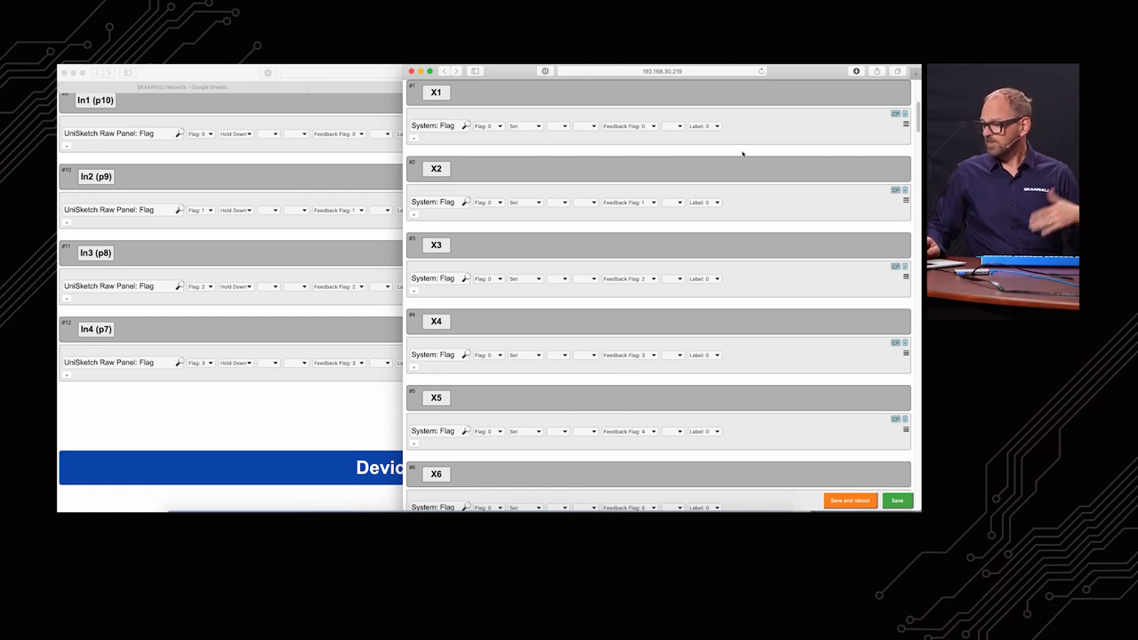
scroll(742, 154, up, 5)
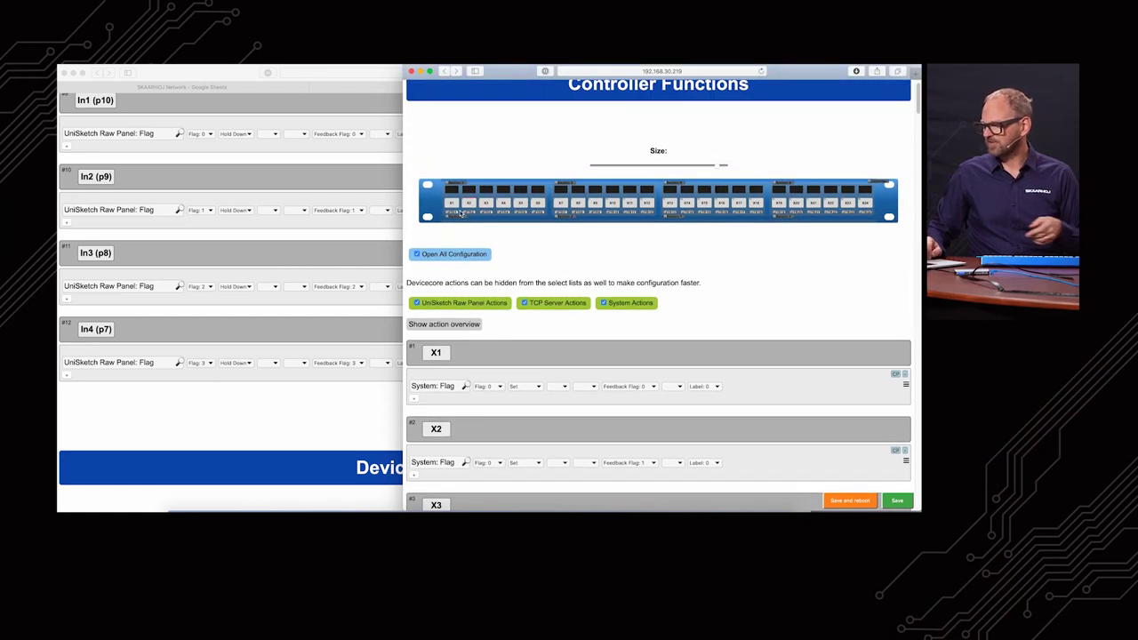
Untick Open All Configuration and select X1, MTR1, MTR2 and X2 for configuration
click(429, 255)
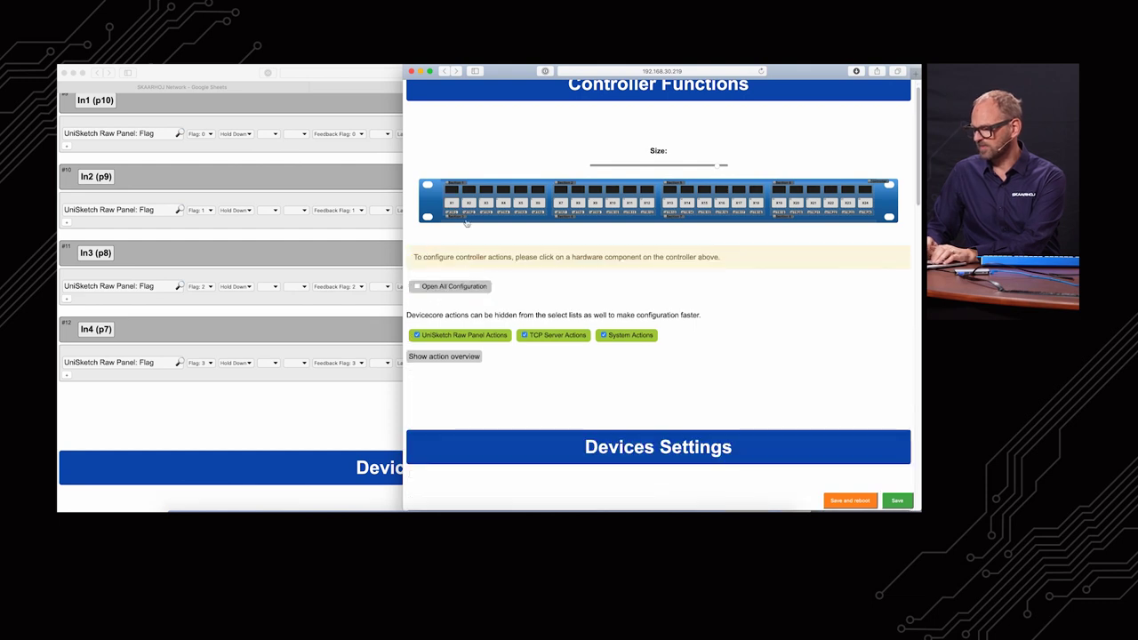
click(455, 203)
scroll(508, 175, up, 5)
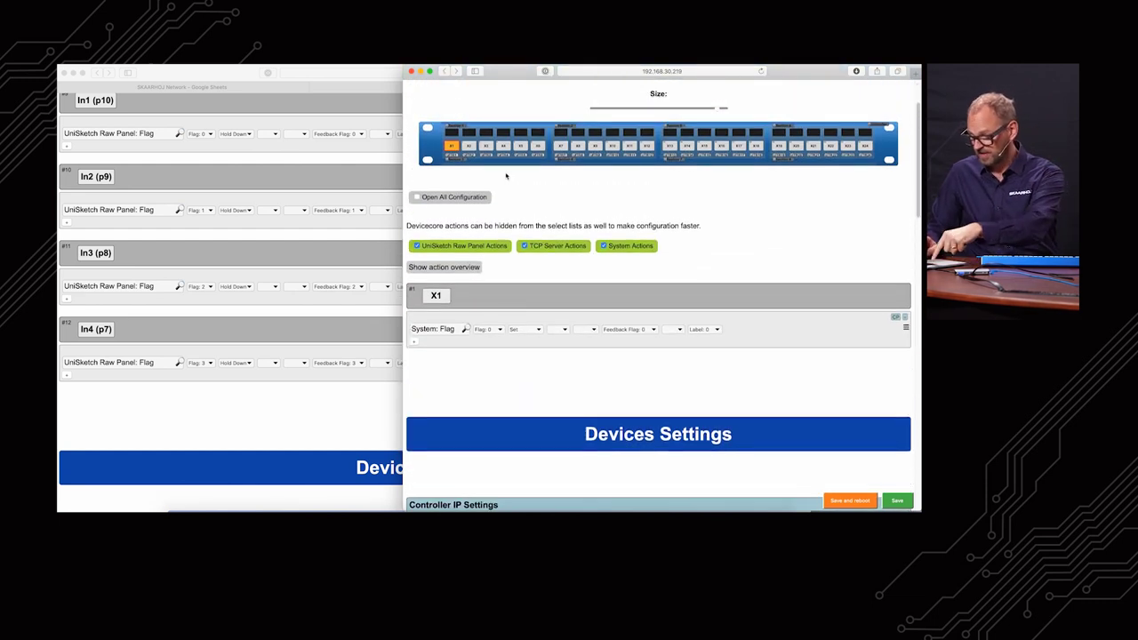
click(453, 157)
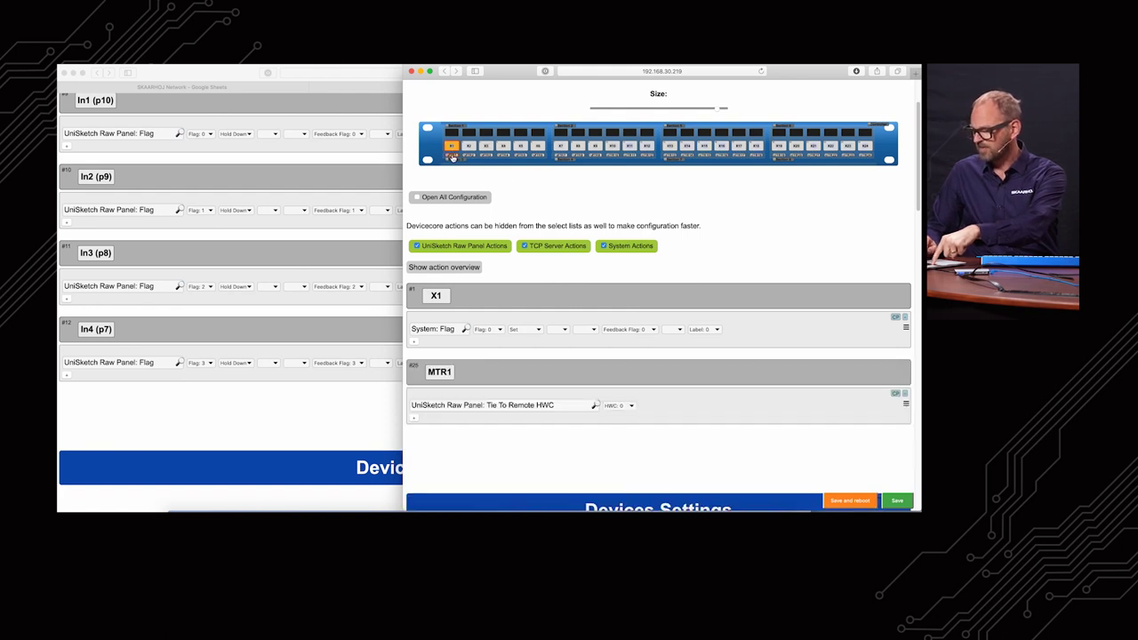
click(469, 156)
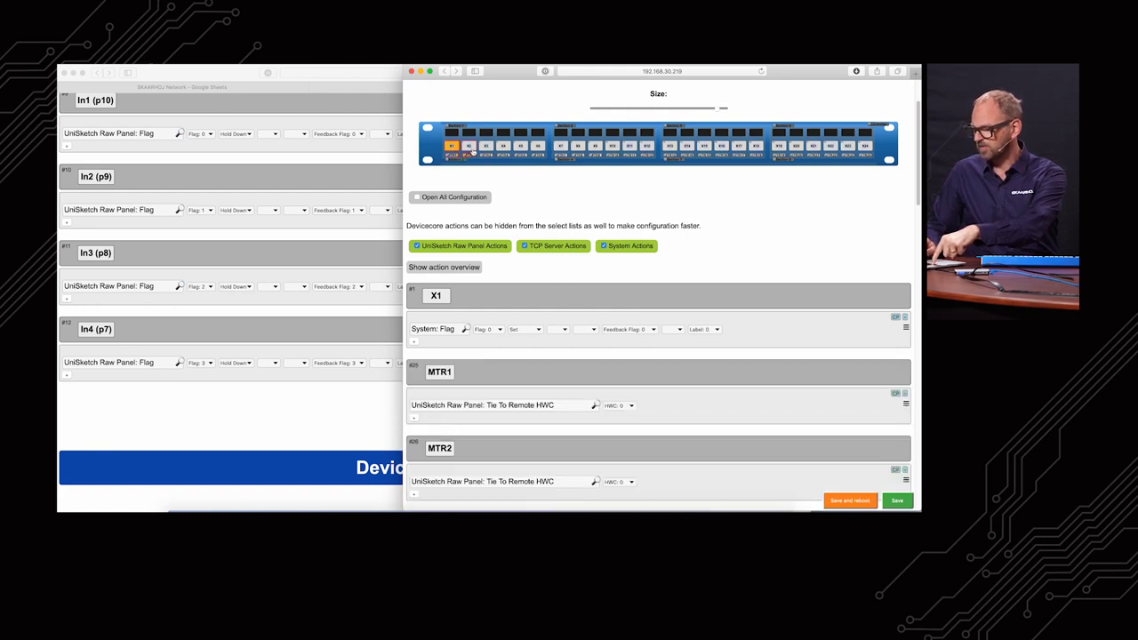
click(470, 148)
scroll(602, 256, down, 3)
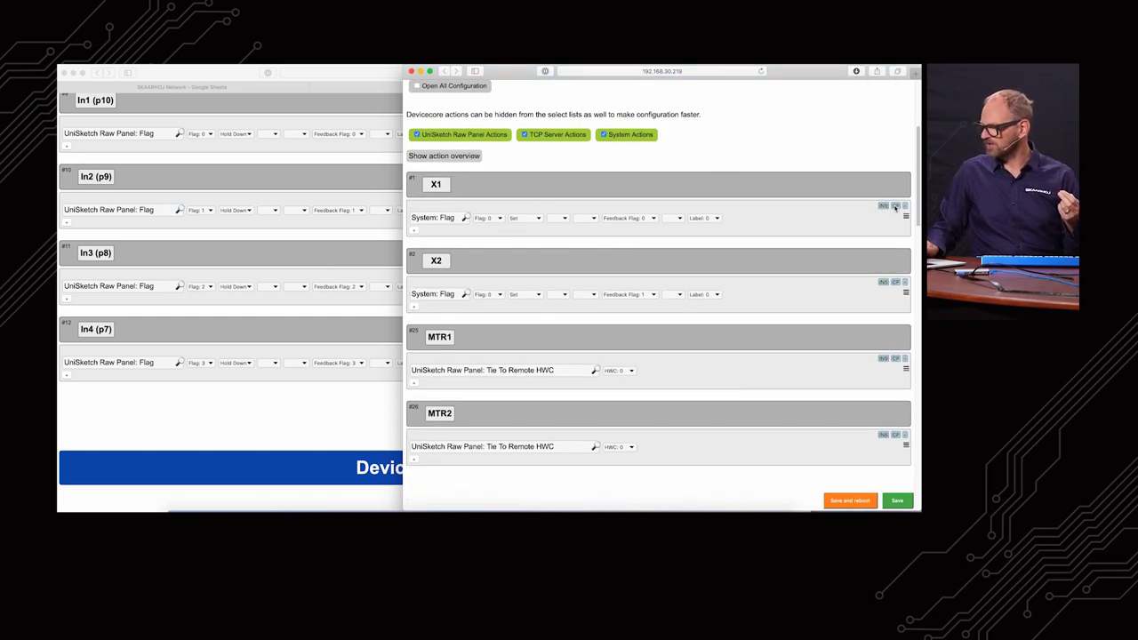
Paste the System: Flag actions onto MTR1 and MTR2, then clear X2 and X1
click(883, 358)
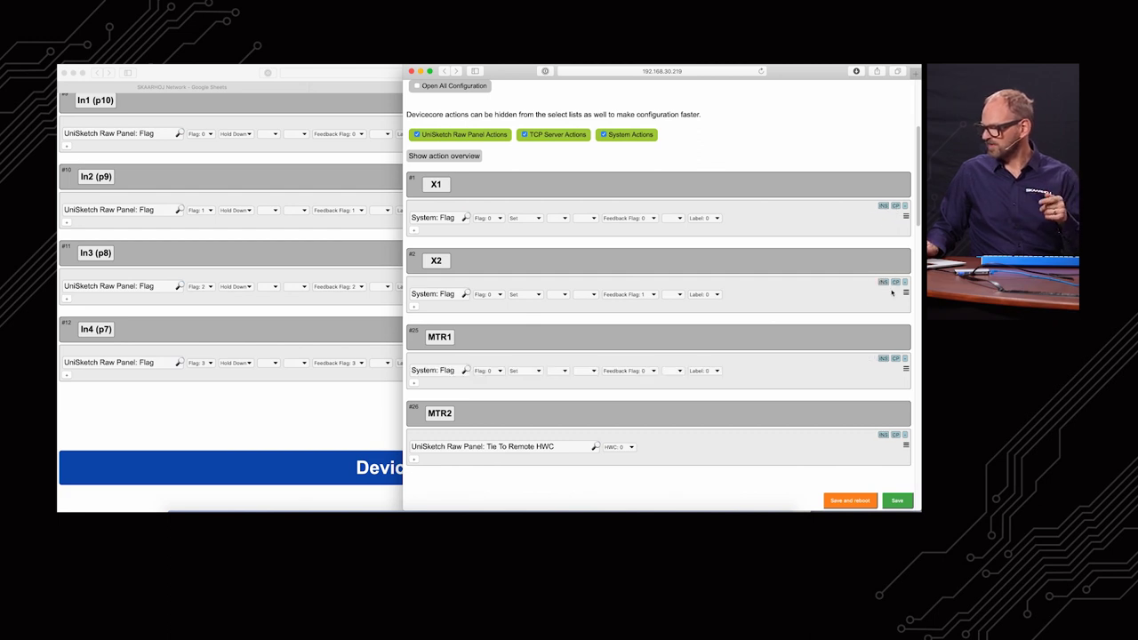
click(883, 435)
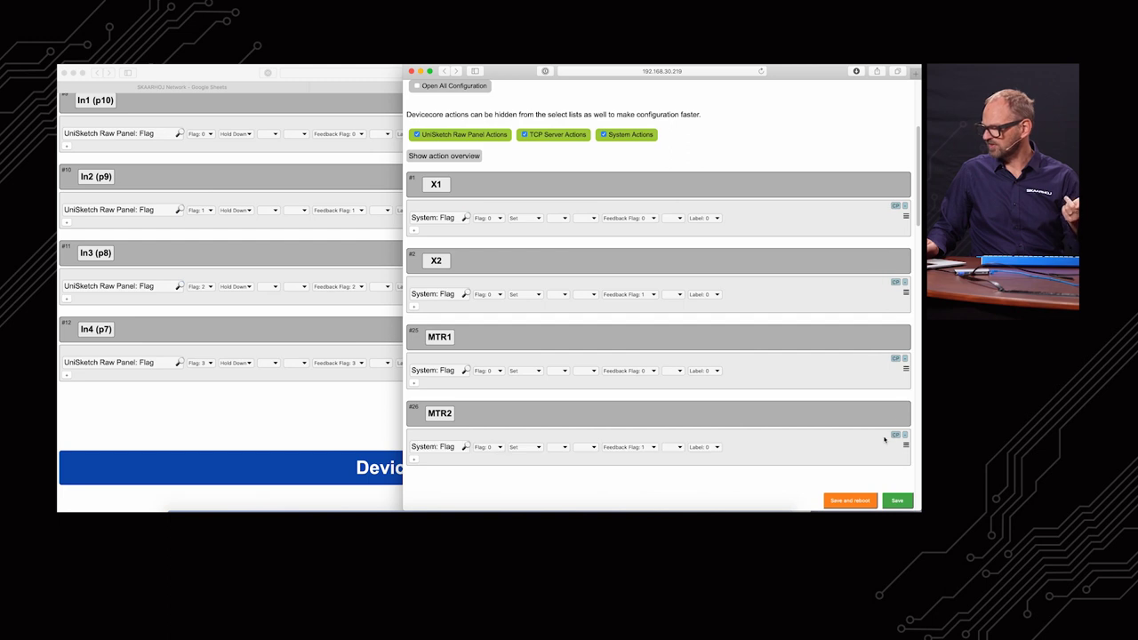
click(906, 283)
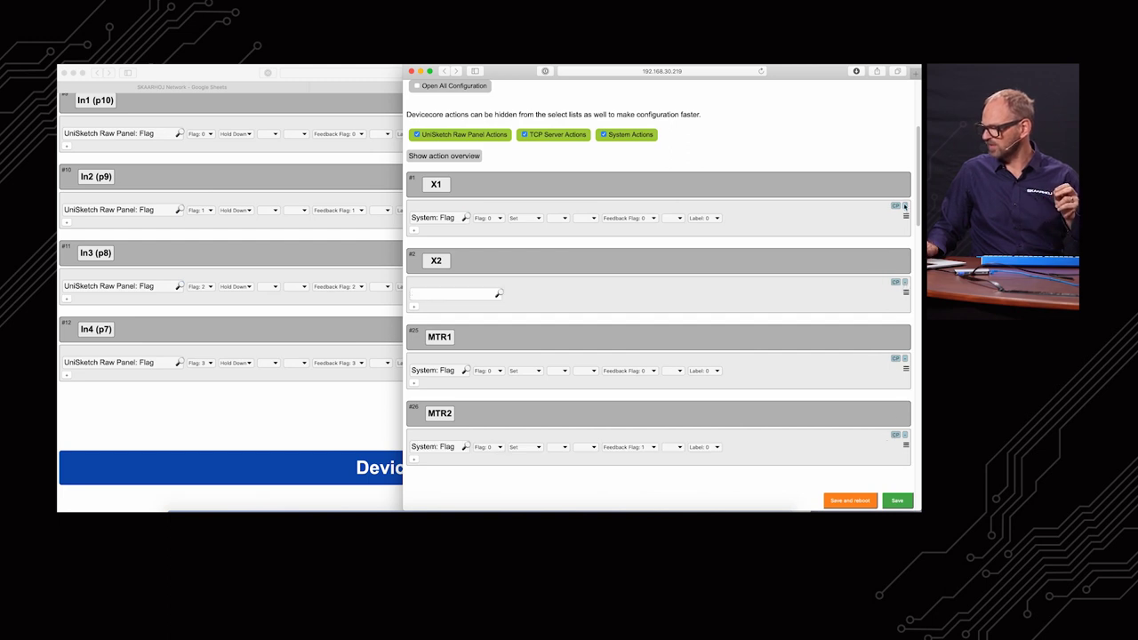
click(905, 206)
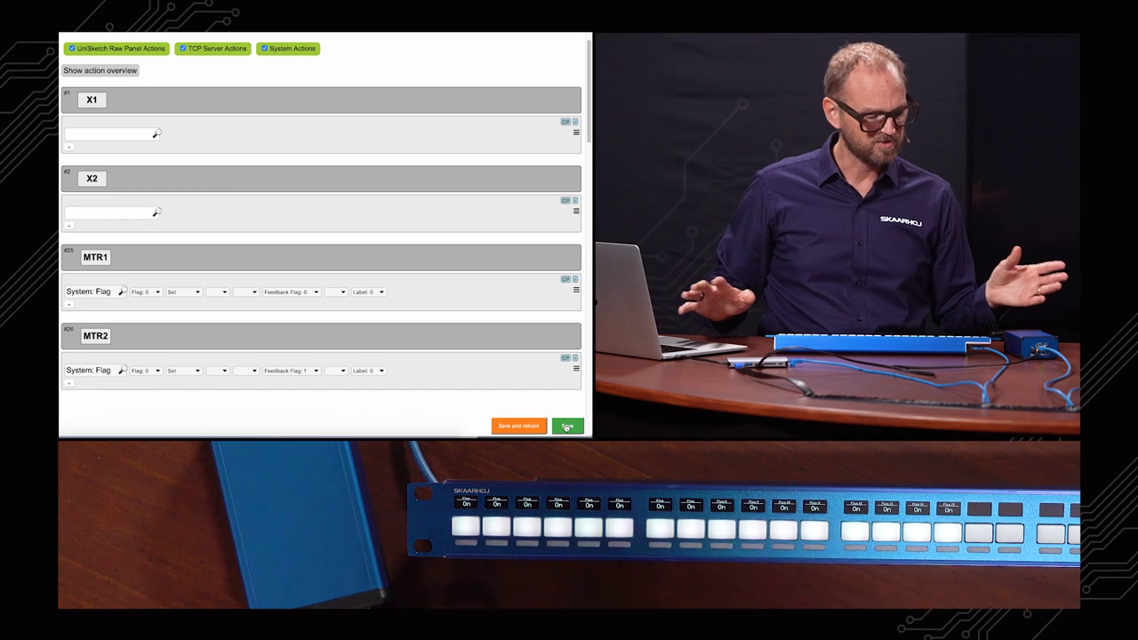
Save the MTR1/MTR2 flag assignments to the 192.168.30.199 controller
click(568, 427)
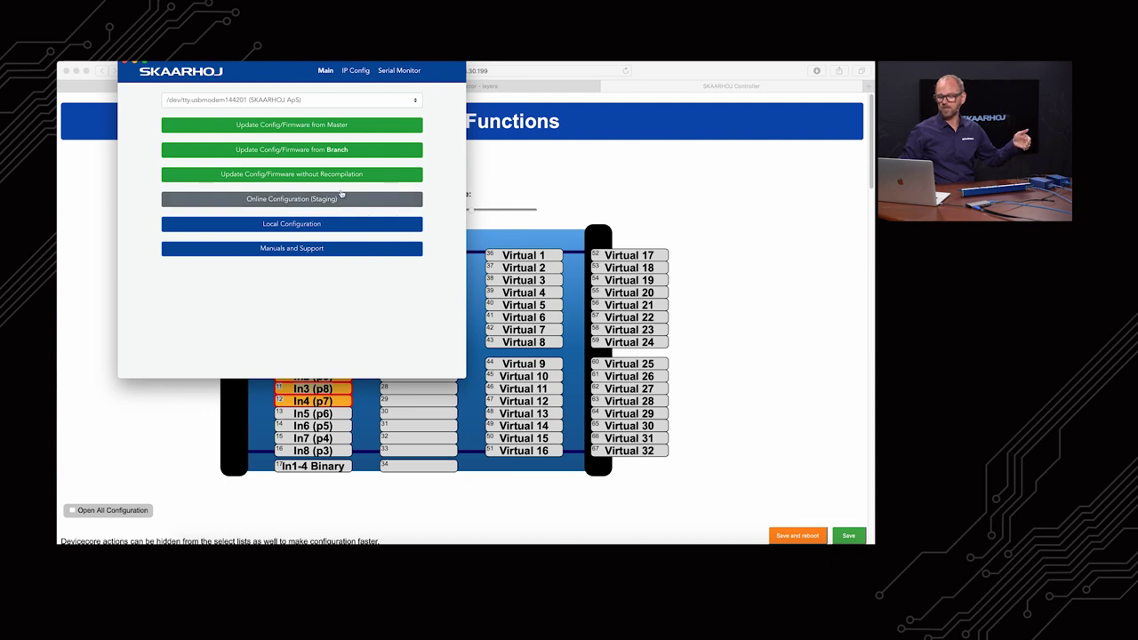
Show the 192.168.30.200 controller page with its layout shrunk and review Devices Settings down to TCP Server
click(296, 224)
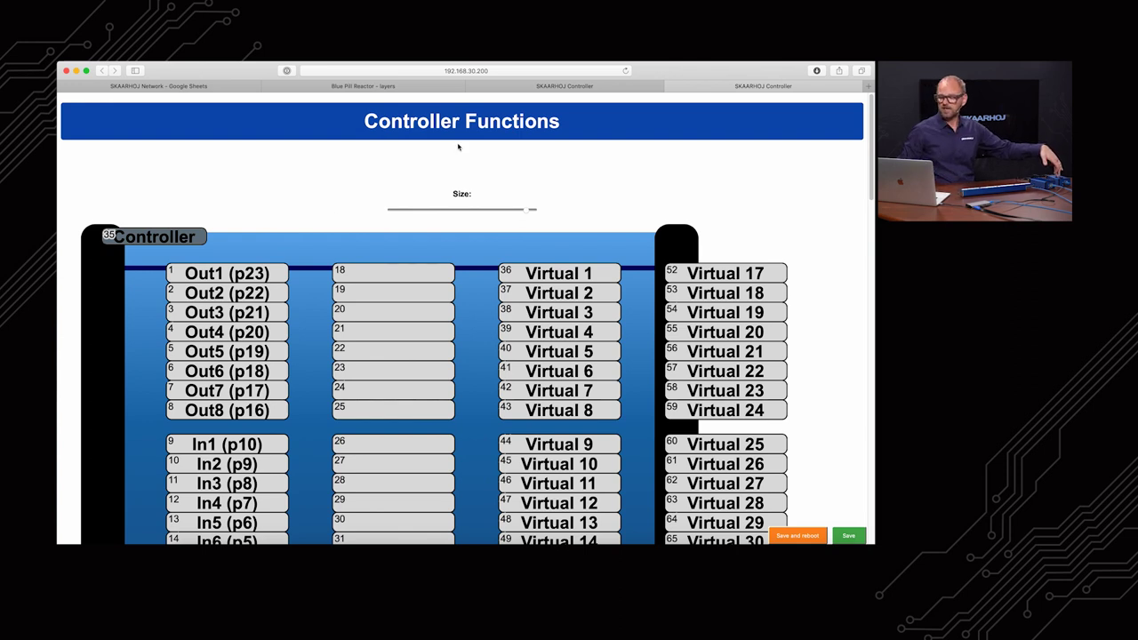
click(494, 71)
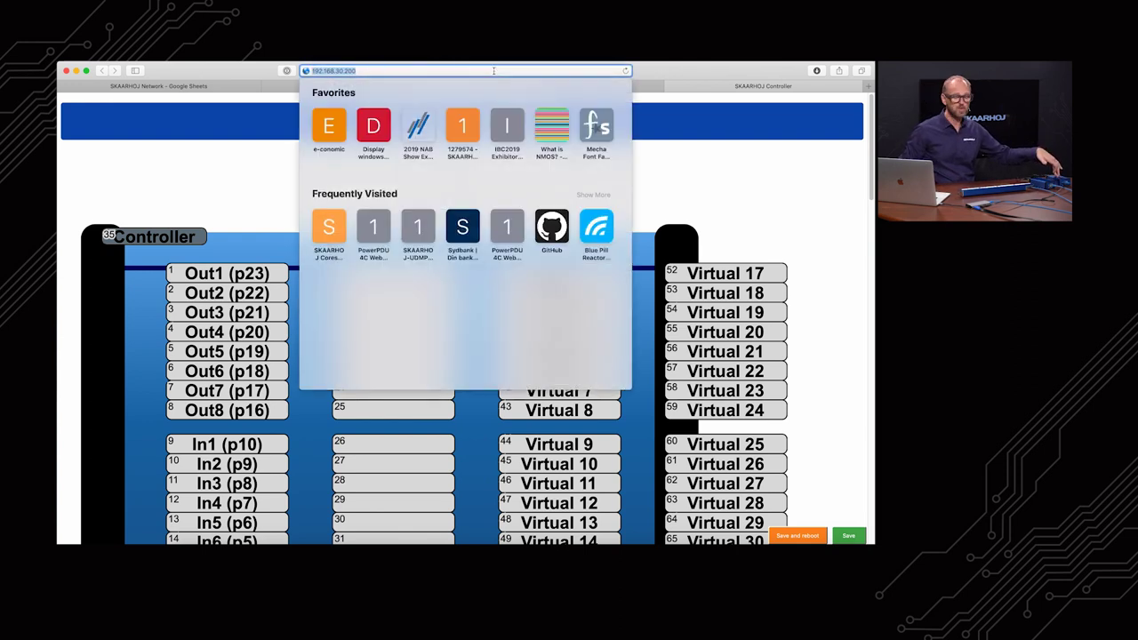
click(295, 193)
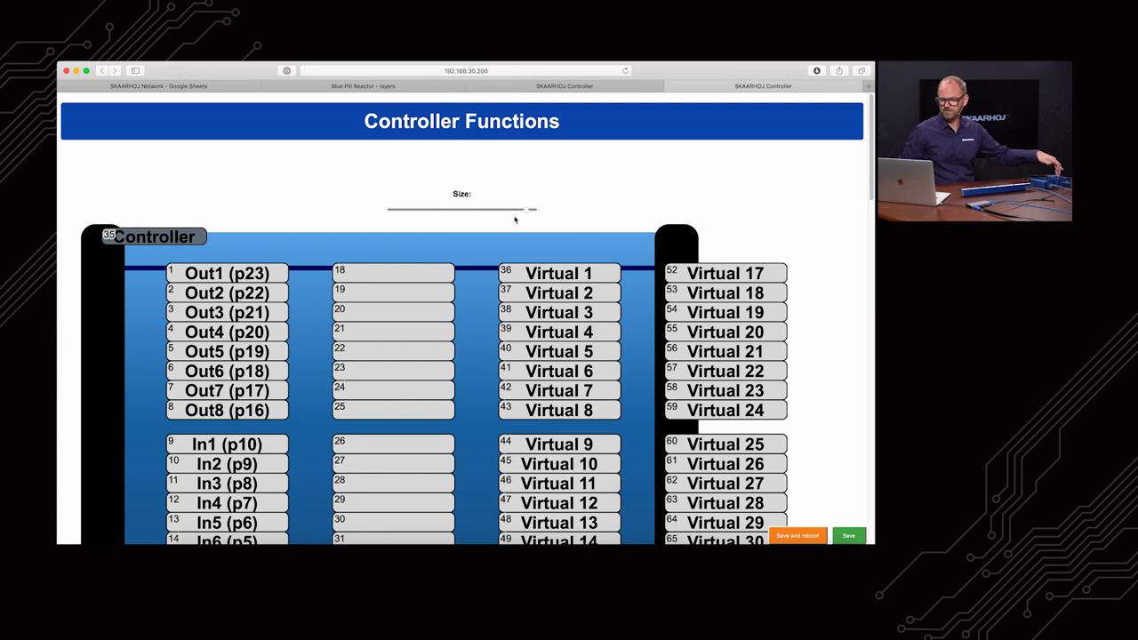
drag(509, 211, 463, 212)
scroll(184, 346, down, 10)
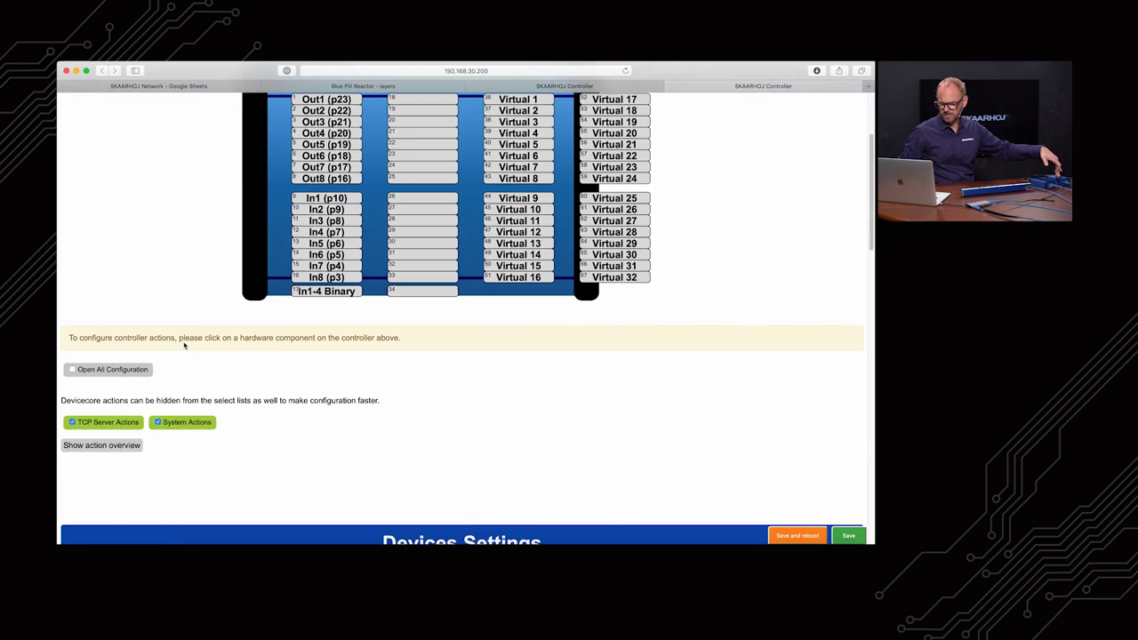
scroll(184, 346, up, 2)
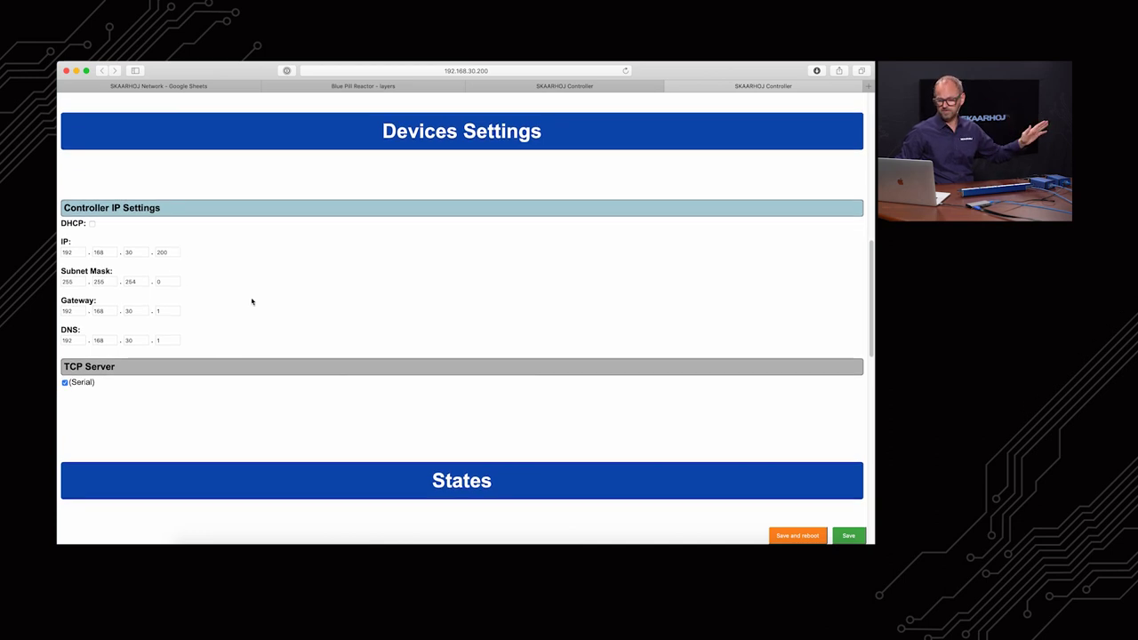
scroll(252, 301, down, 9)
scroll(252, 302, up, 13)
scroll(251, 302, up, 10)
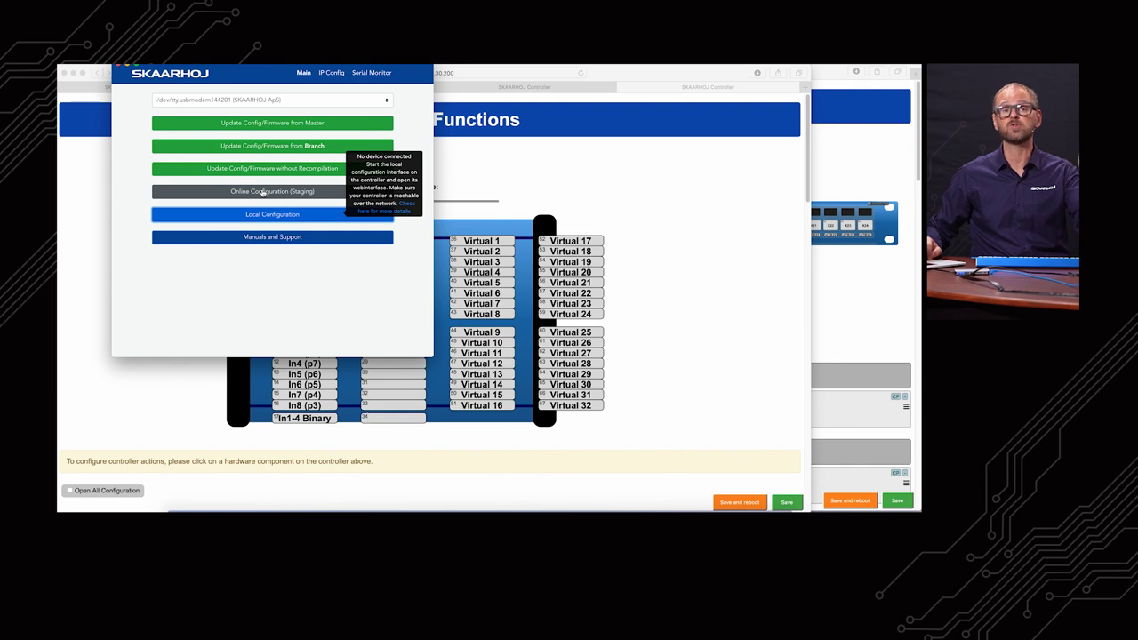
Browse the ETH-GPI Link's staging configurations showing 2x8 GPIO TCP Server active, then go back to the controller page
click(263, 192)
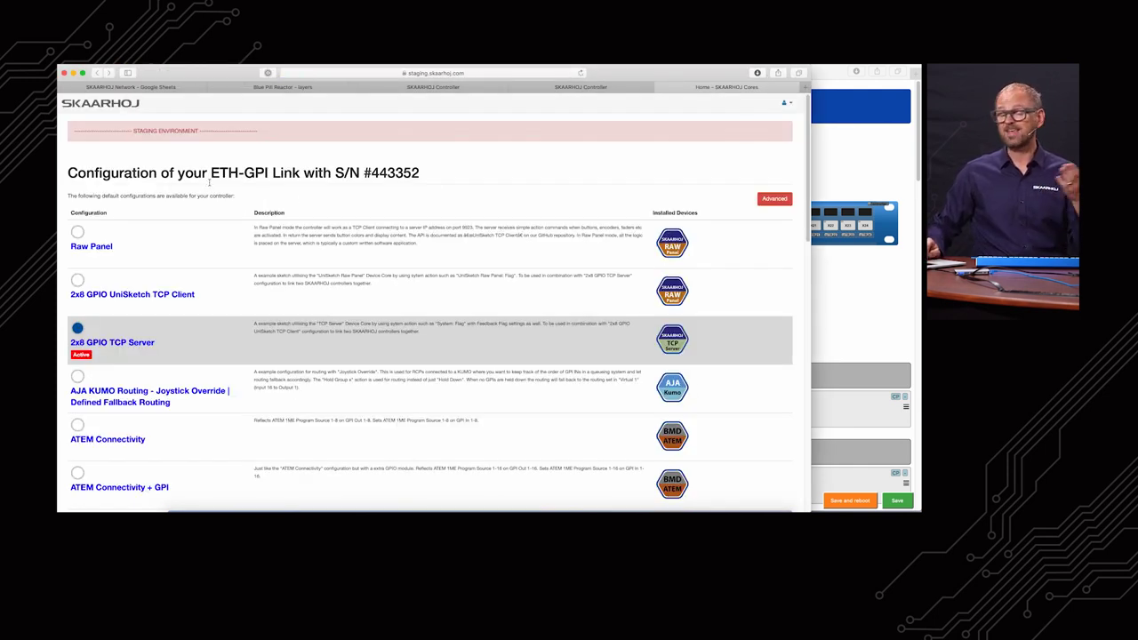
scroll(186, 289, down, 5)
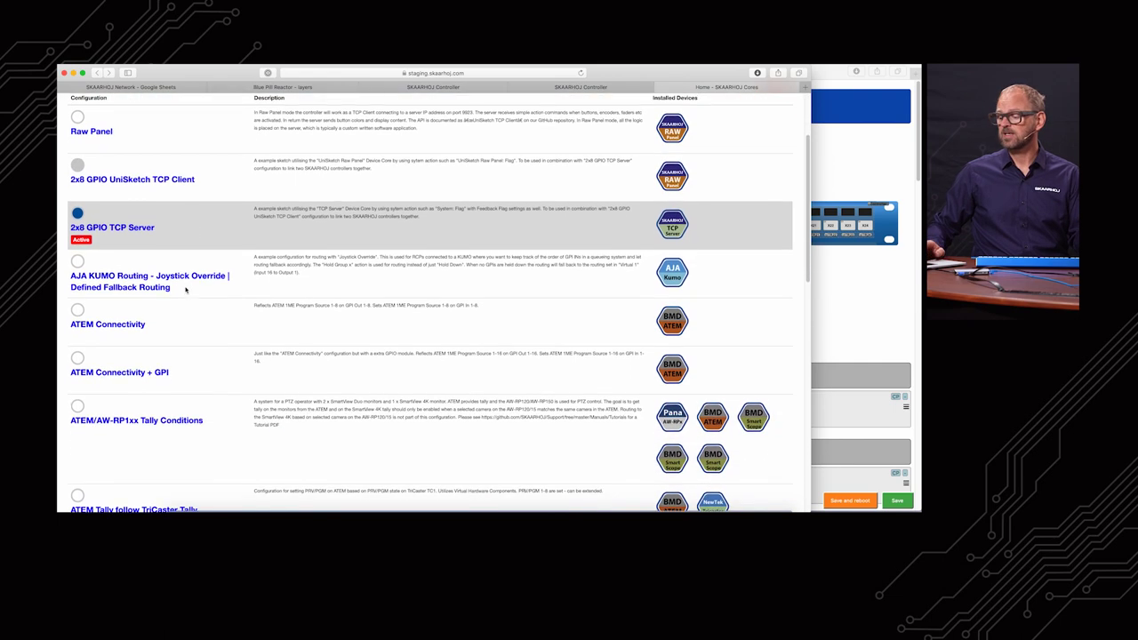
scroll(186, 289, down, 8)
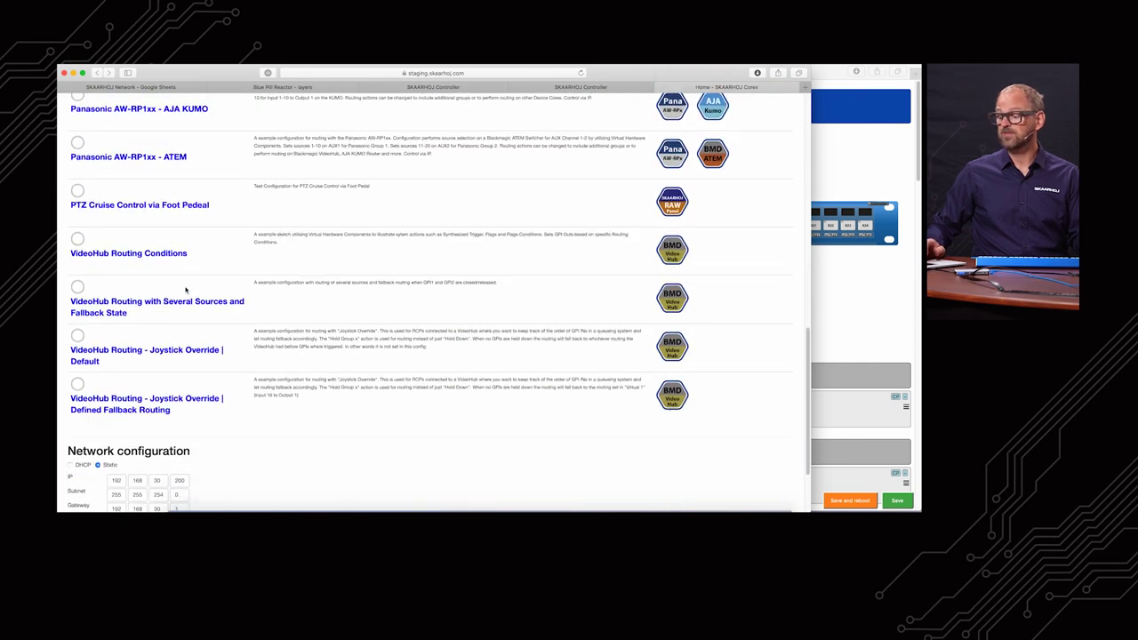
scroll(186, 289, up, 3)
scroll(186, 289, up, 7)
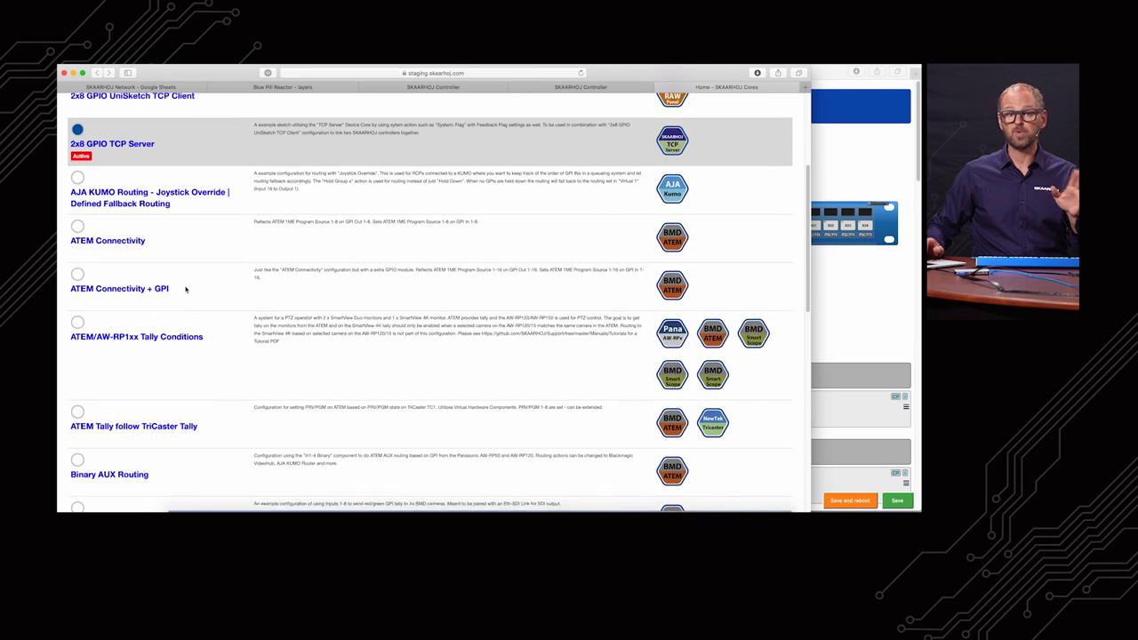
scroll(186, 289, up, 1)
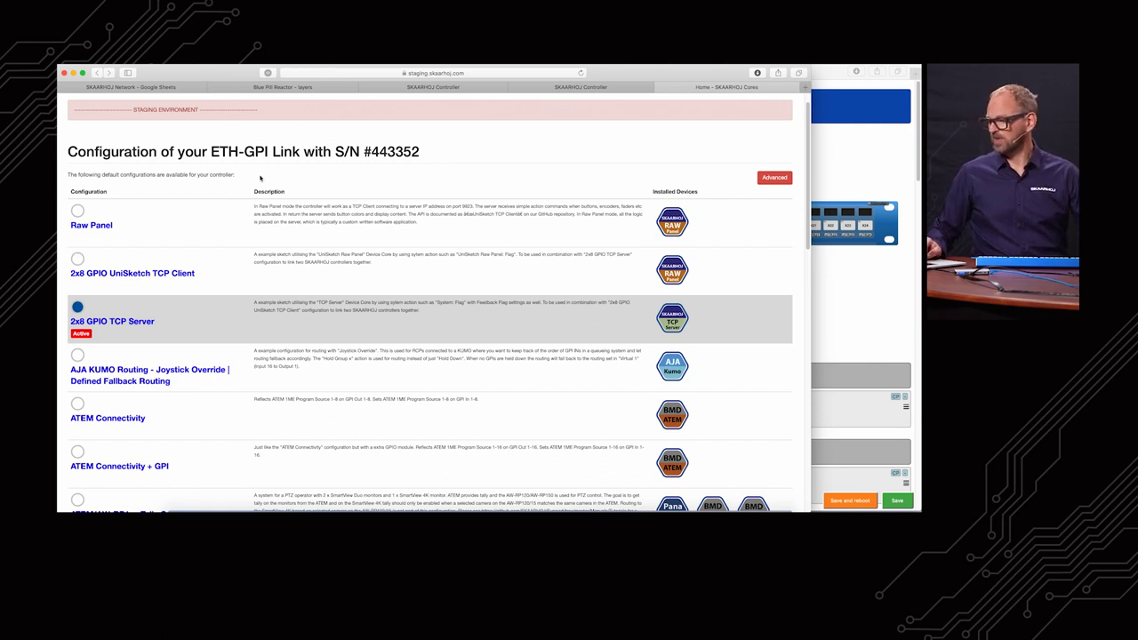
click(569, 87)
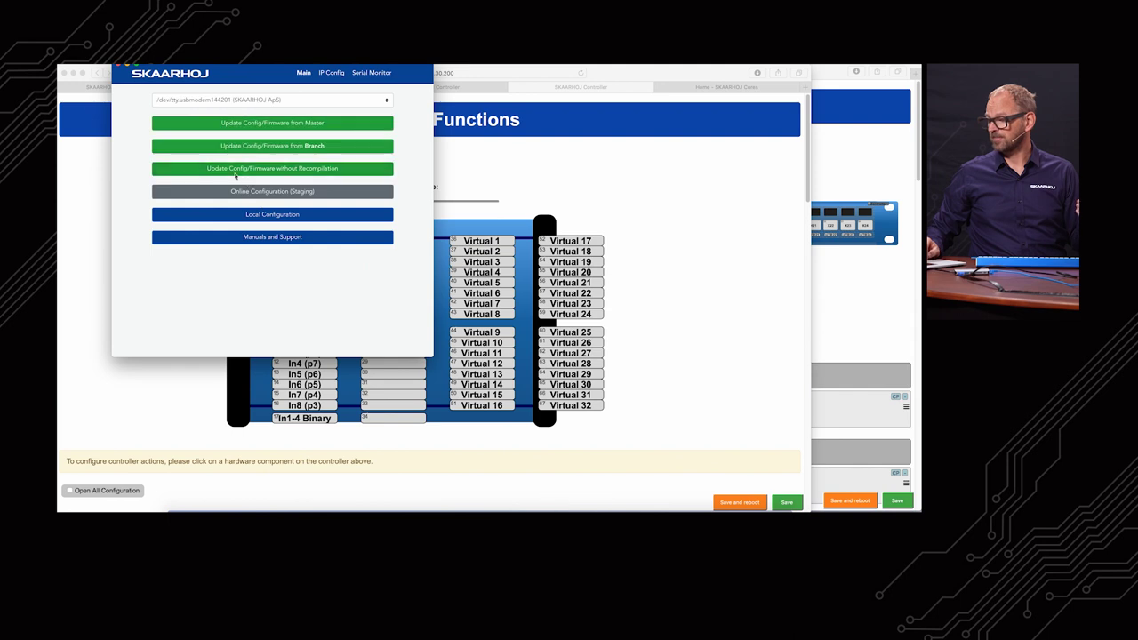
Open the 192.168.30.199 controller's local configuration past the warning and scroll to the In1–In4 and Devices Settings sections
click(267, 216)
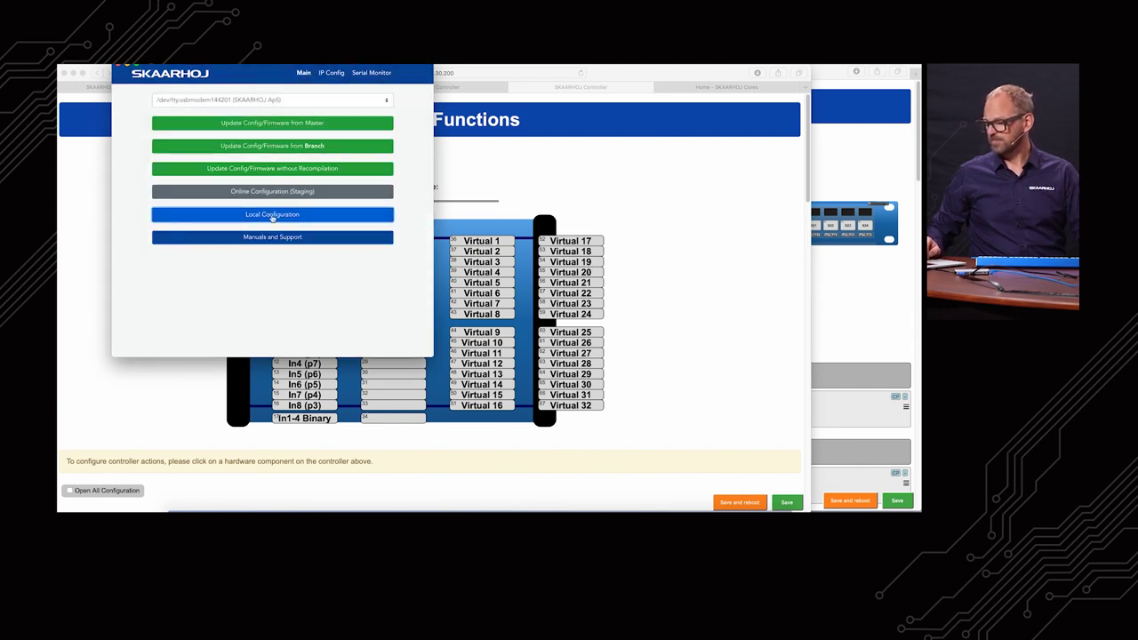
click(272, 217)
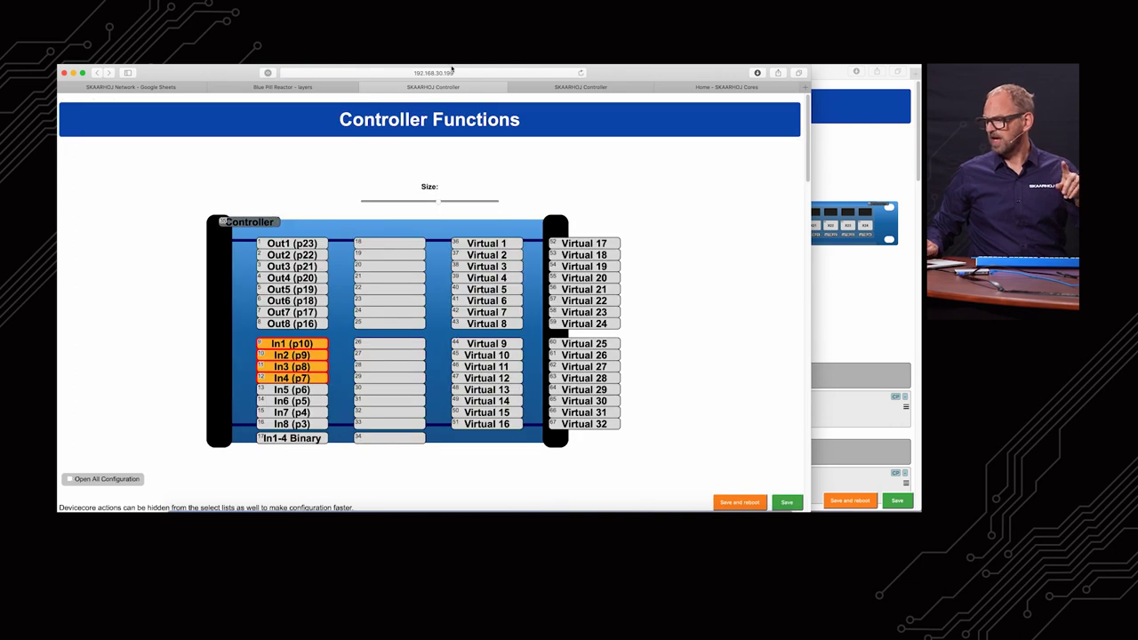
click(455, 73)
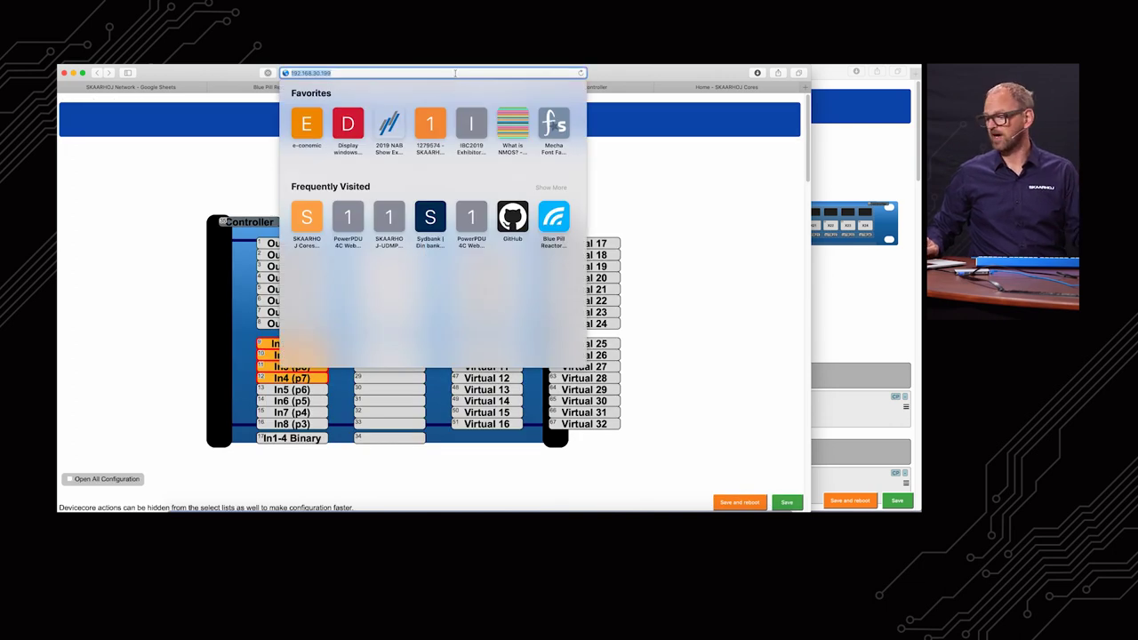
click(114, 238)
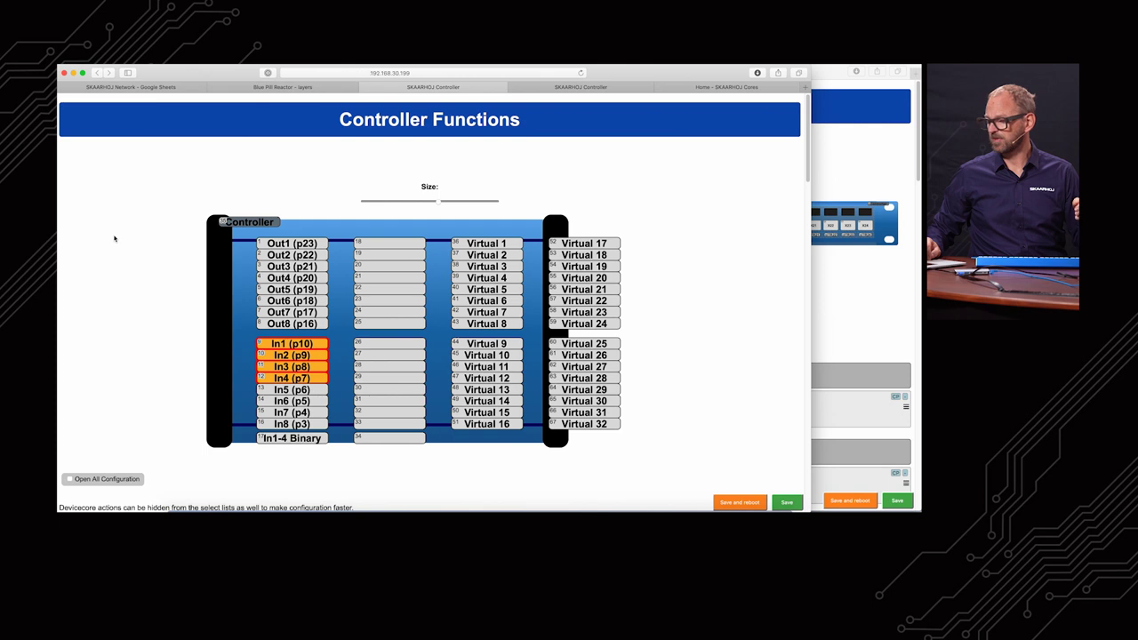
scroll(114, 238, down, 5)
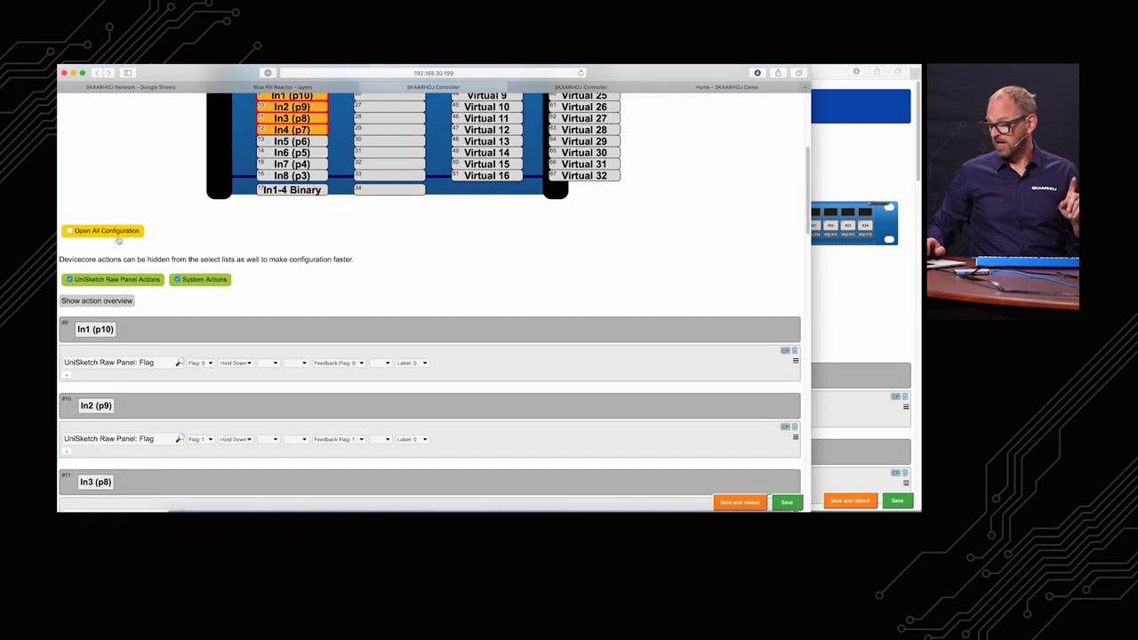
scroll(114, 239, down, 7)
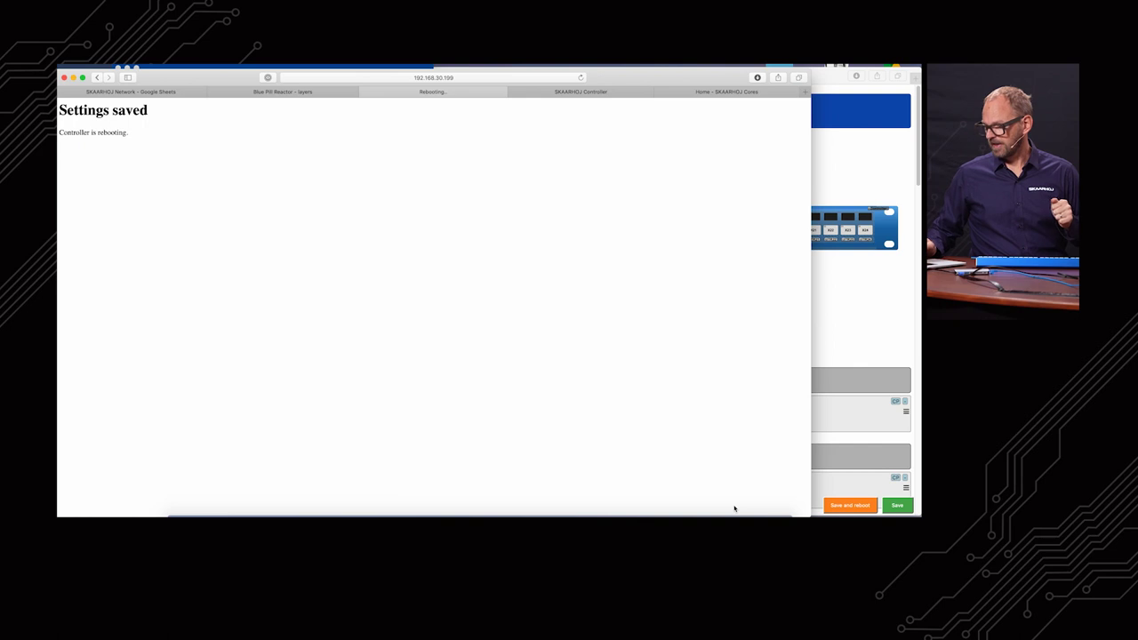
Show the Firmware Updater's serial monitor logging the controller's TCP client connection to 192.168.30.200:9923
click(578, 501)
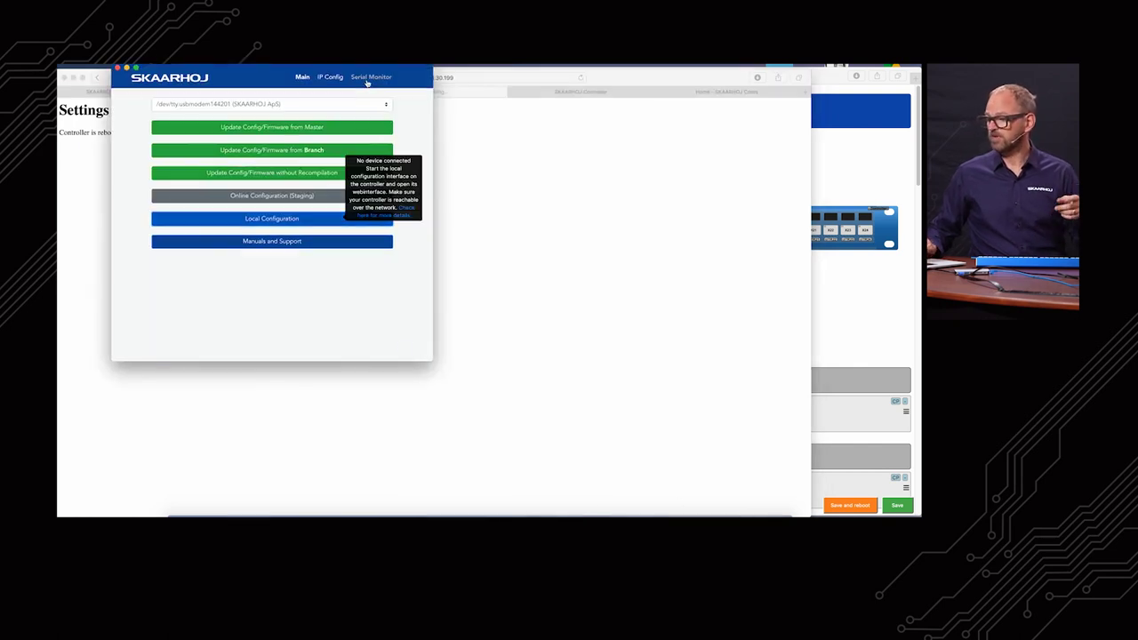
click(367, 78)
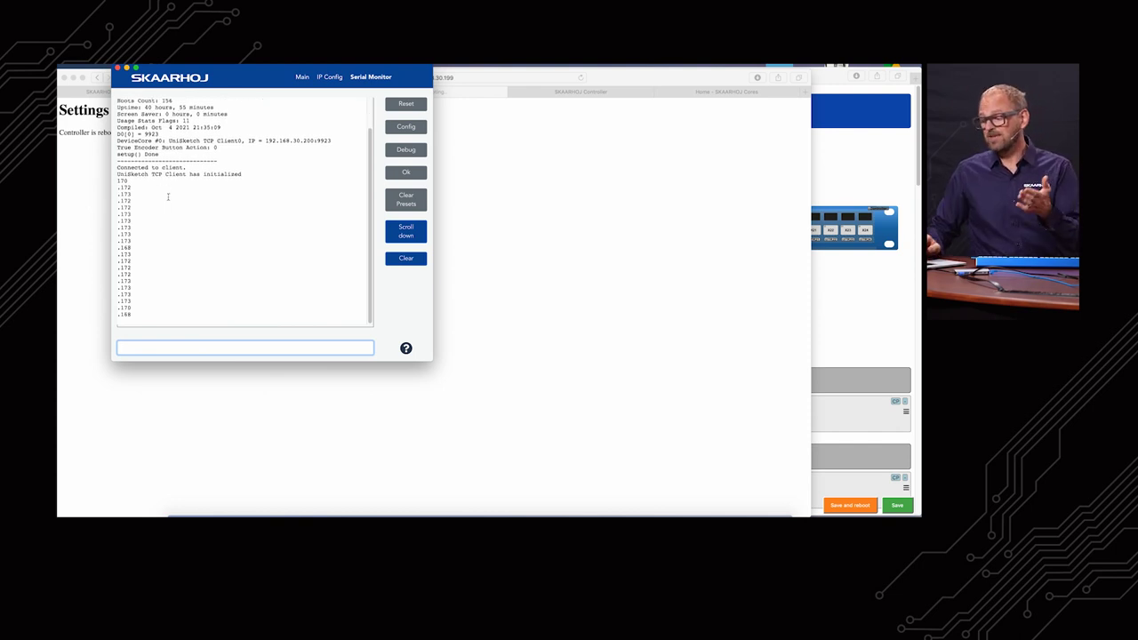
scroll(167, 198, up, 2)
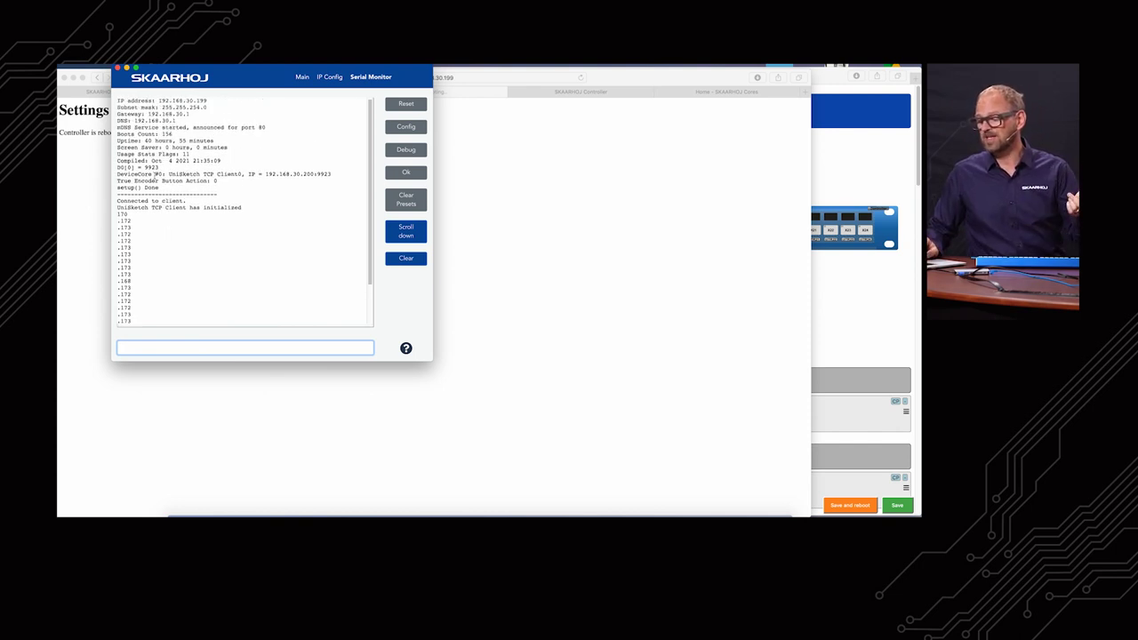
drag(168, 175, 201, 174)
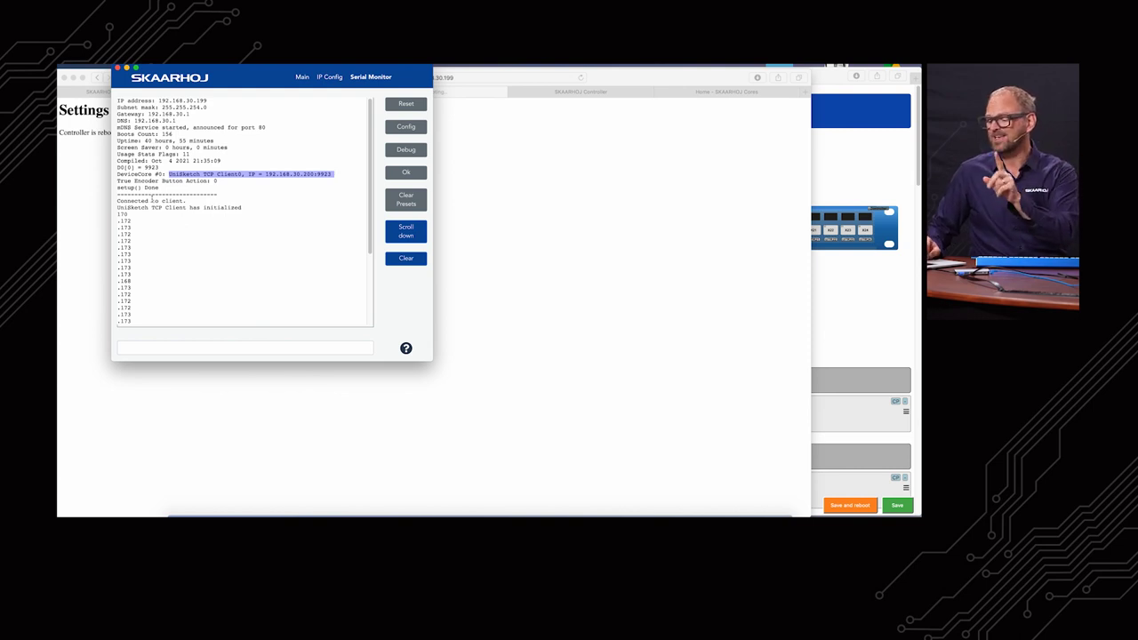
triple_click(153, 200)
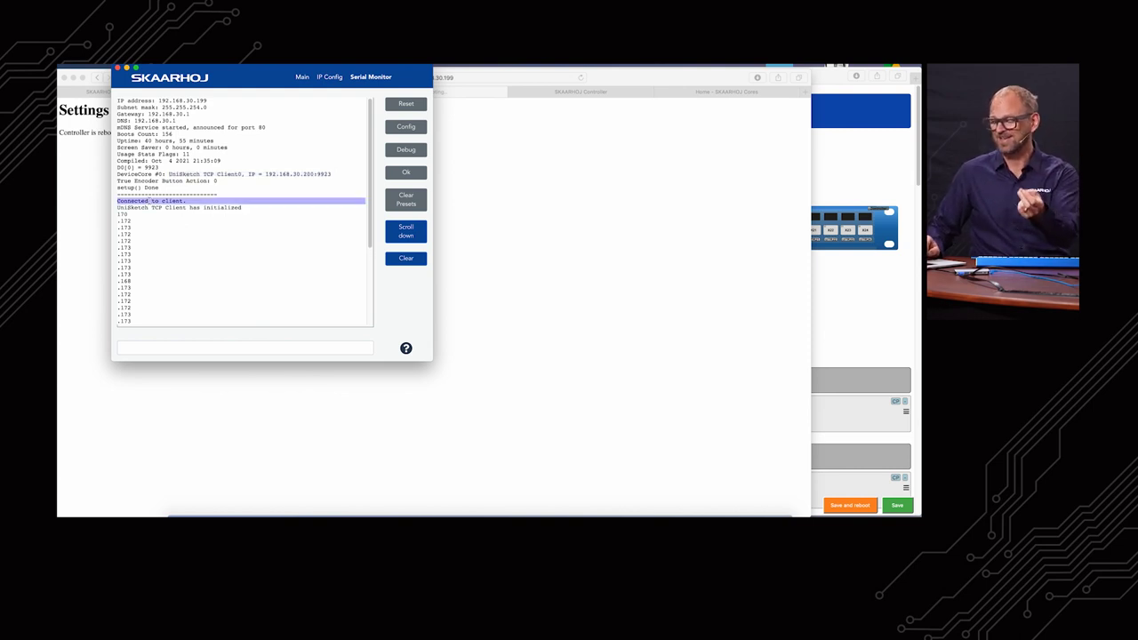
triple_click(139, 208)
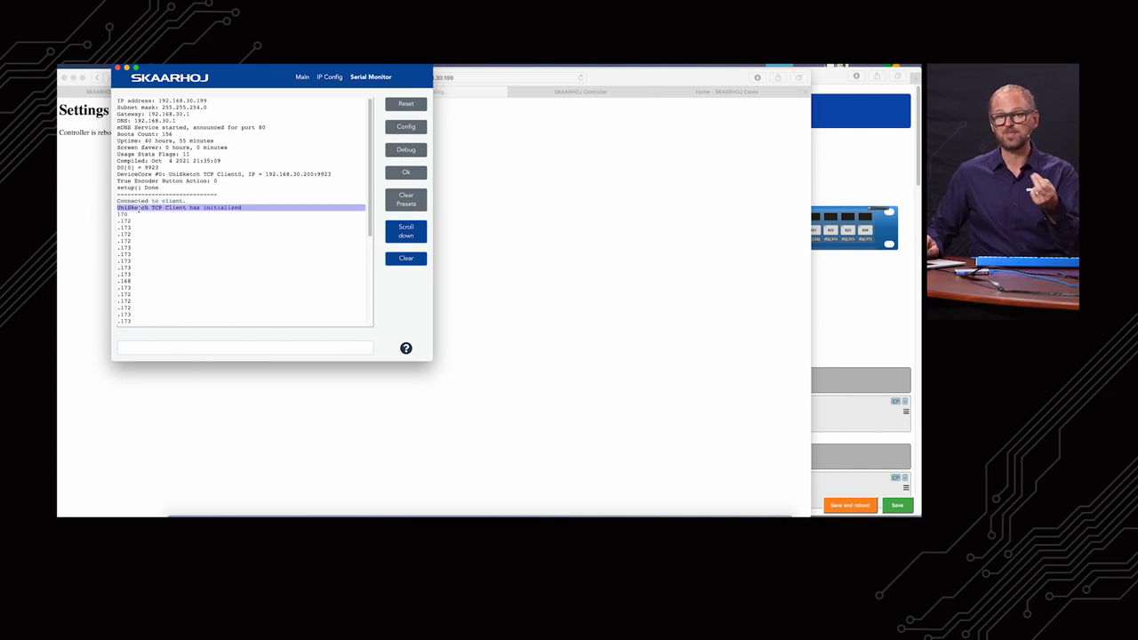